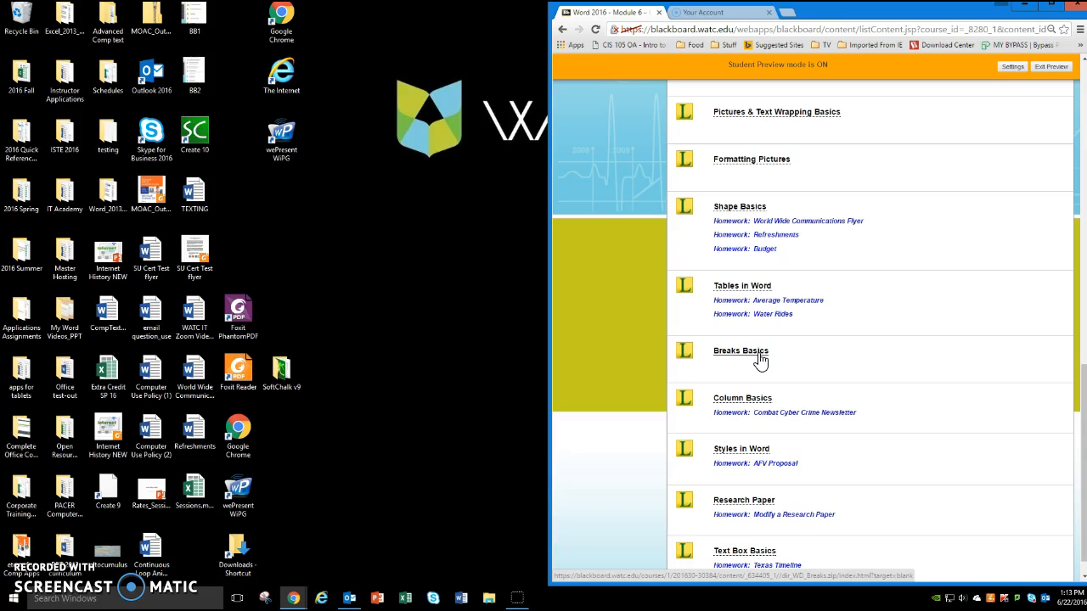
- Open the Word 2016 Assignments folder in the Word 2016 - Module 6 course page
click(766, 402)
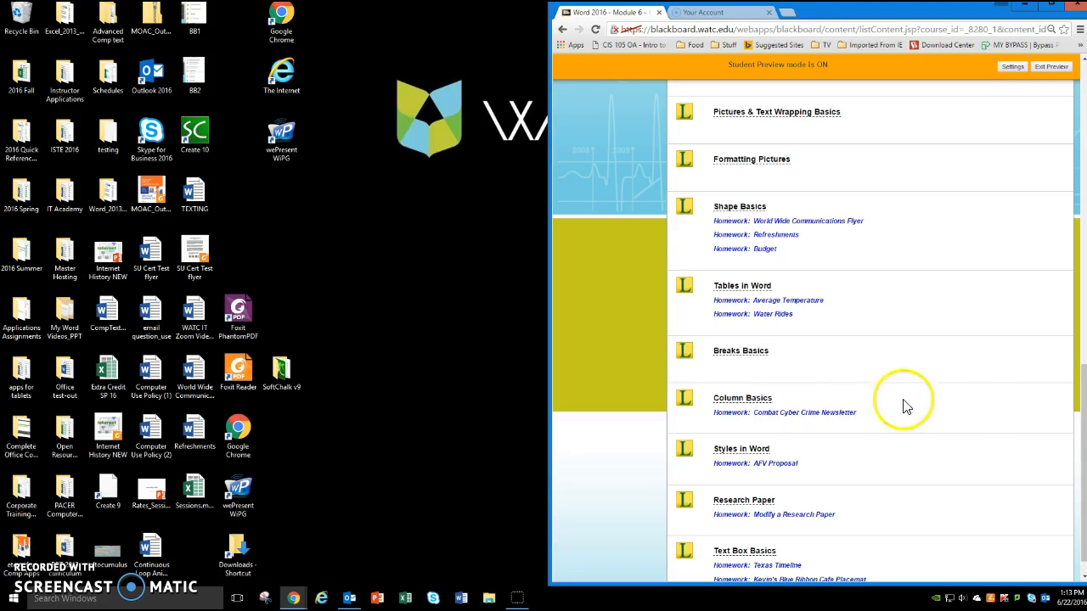
drag(1082, 398, 1072, 80)
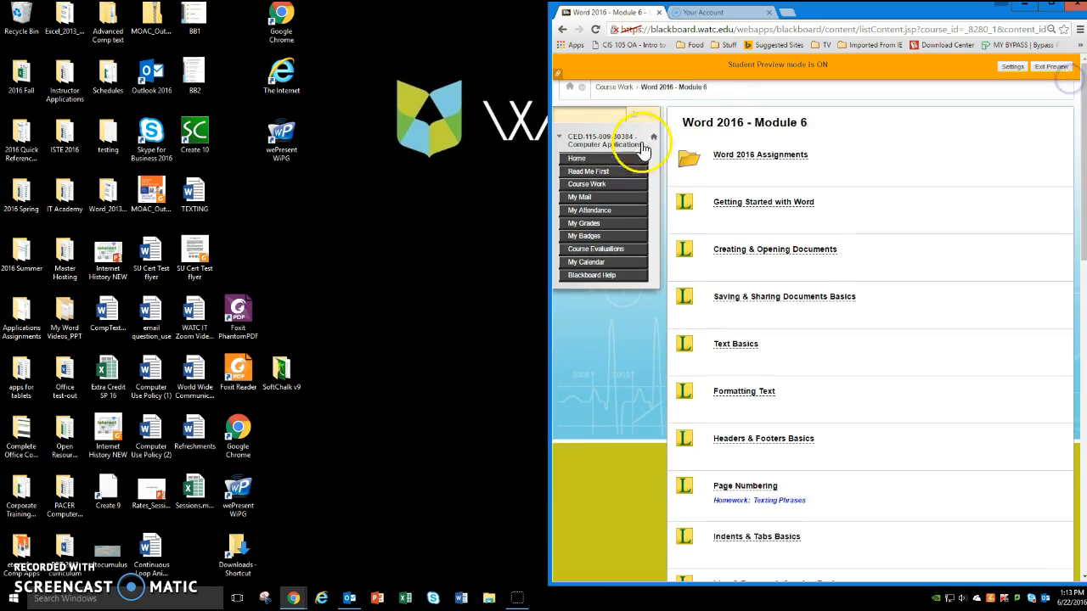
click(738, 156)
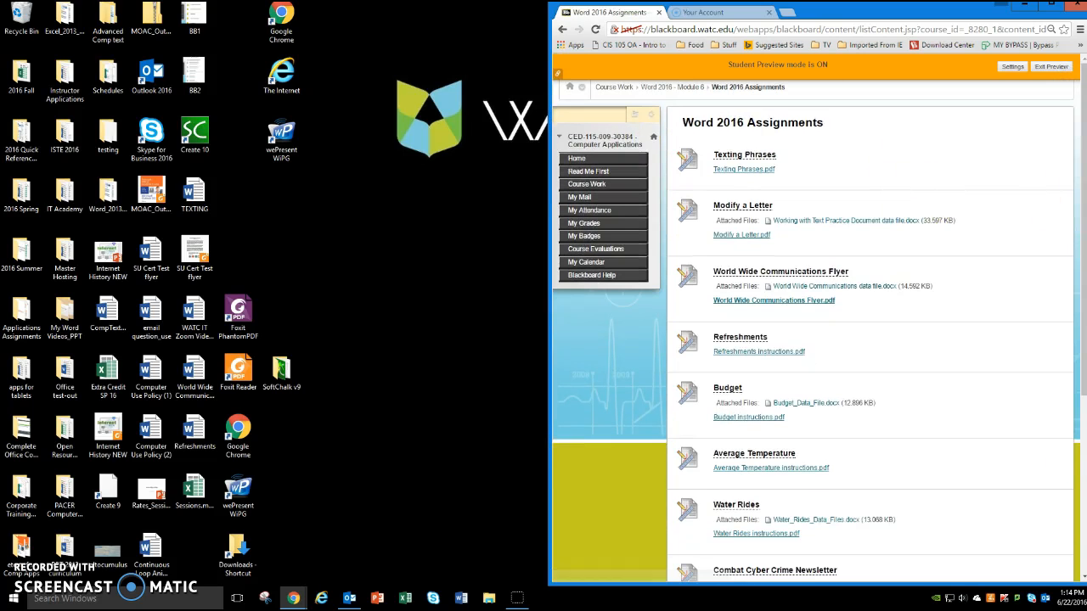
- Download the Combat Cyber Crime data file and open it in Word beside the browser, with the newsletter instructions PDF open in the browser
drag(1084, 172, 1084, 345)
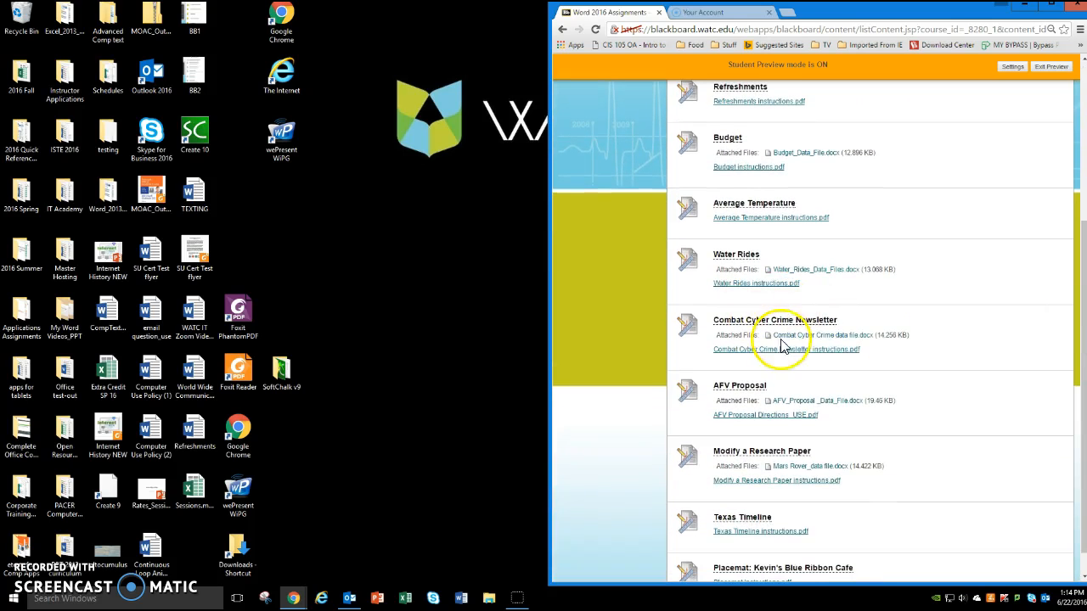
click(814, 337)
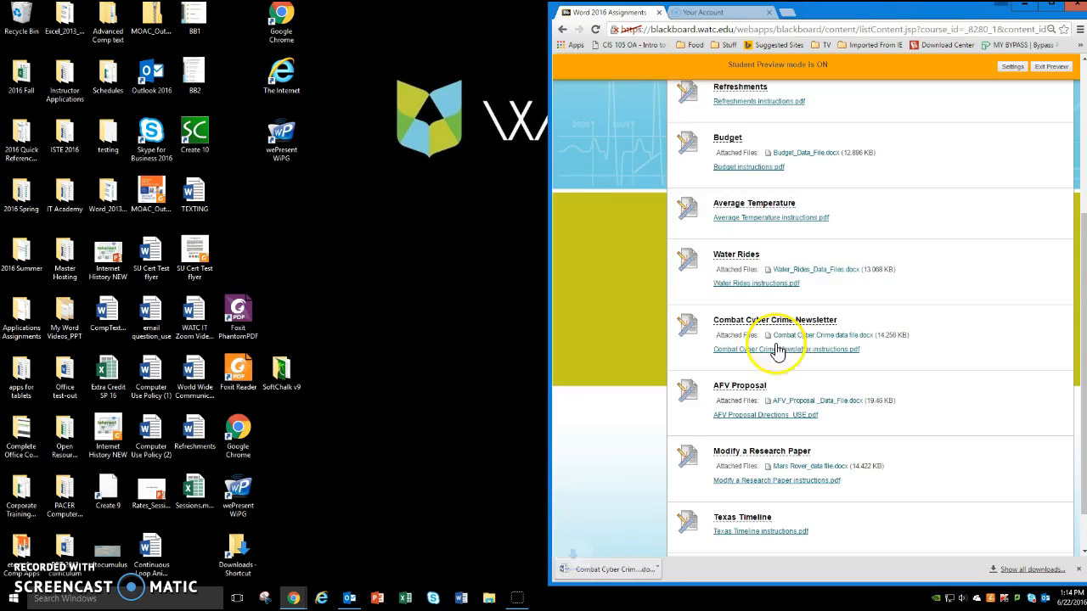
click(594, 570)
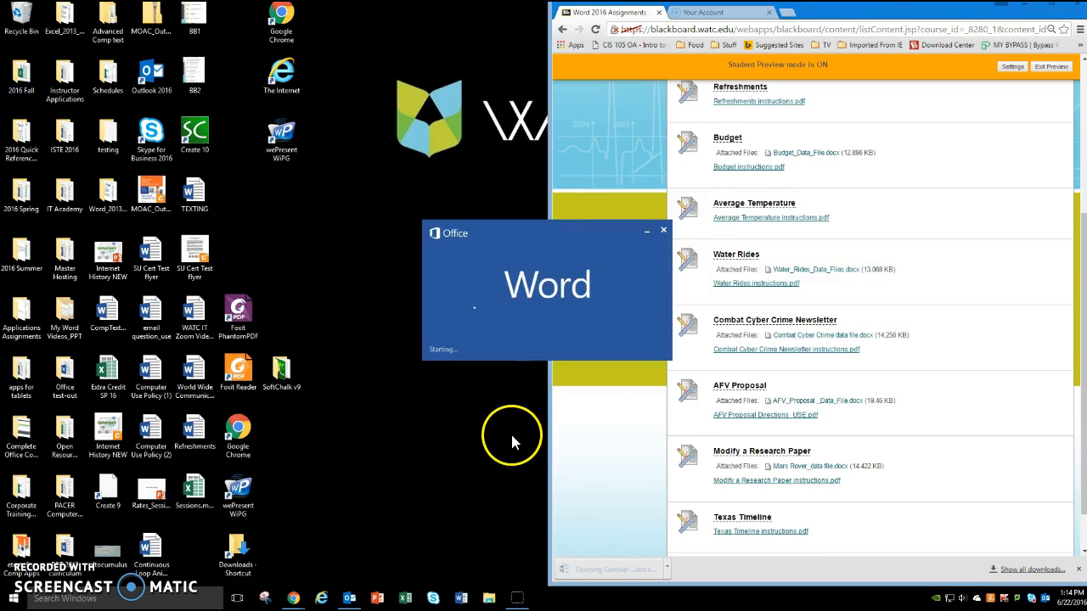
drag(71, 107, 1, 110)
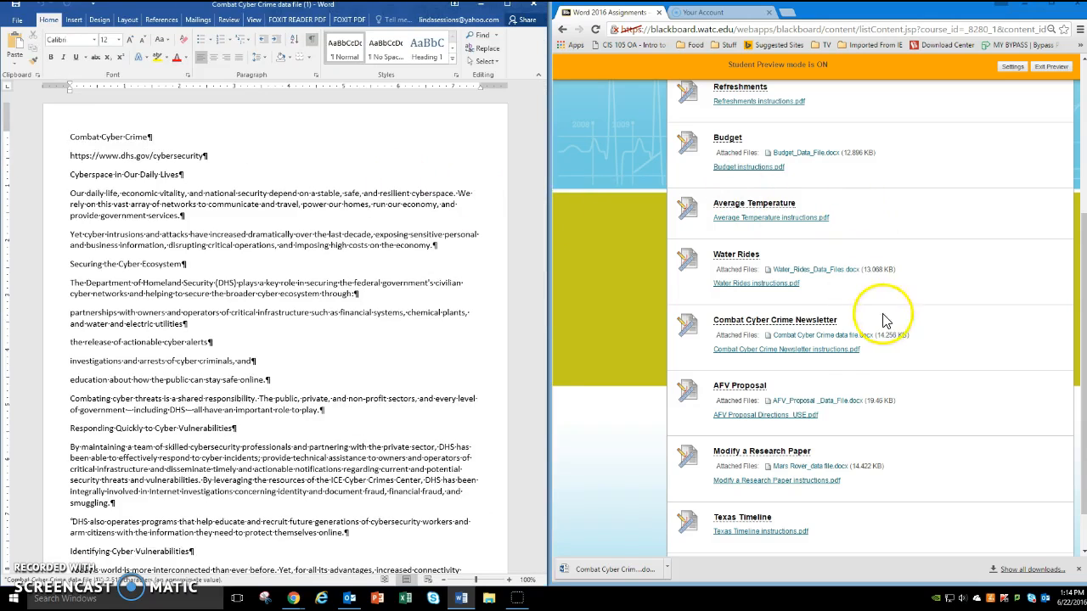
click(829, 349)
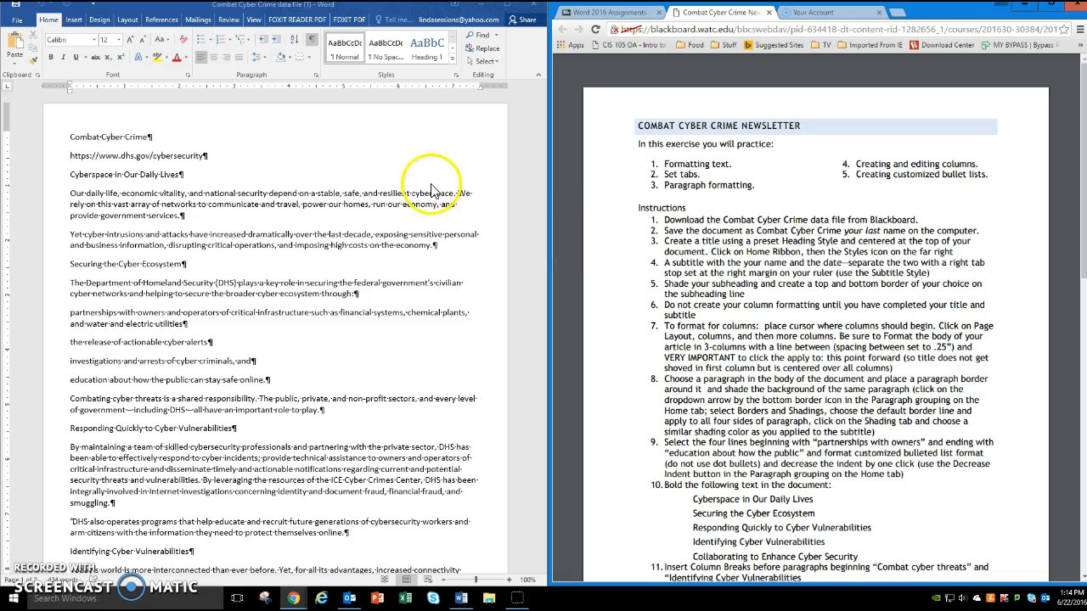
- Apply the Heading 1 style to the title "Combat Cyber Crime" and center it
click(72, 137)
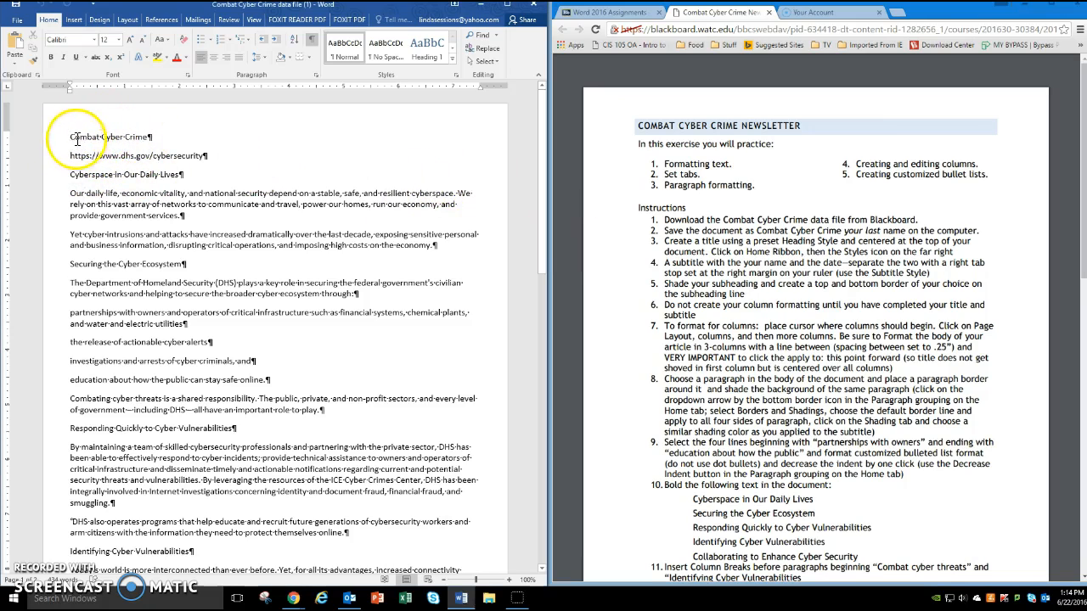
drag(71, 136, 142, 139)
key(ctrl+c)
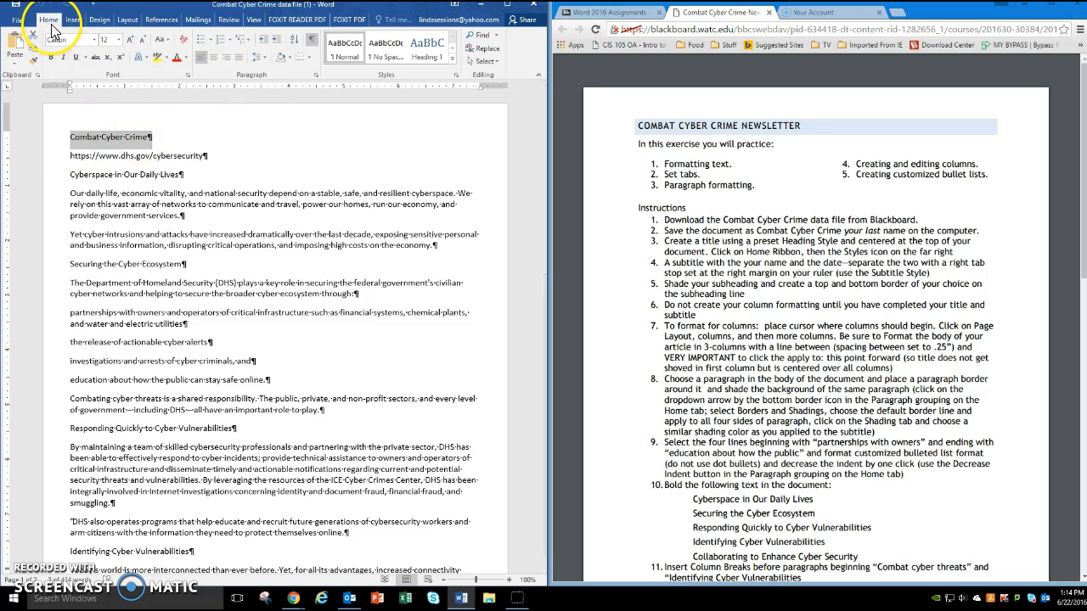
click(434, 56)
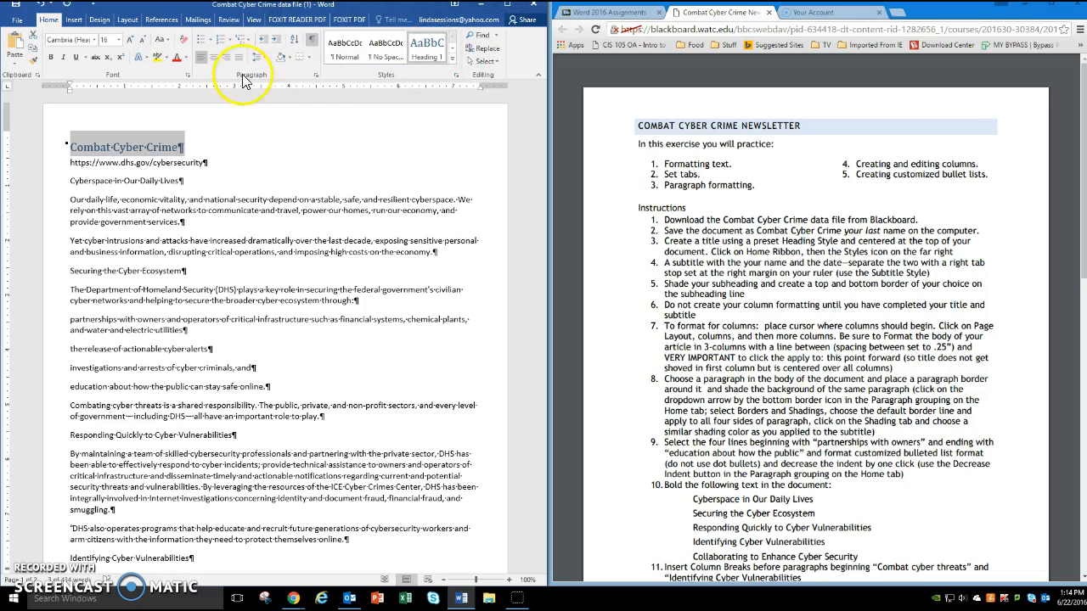
click(213, 58)
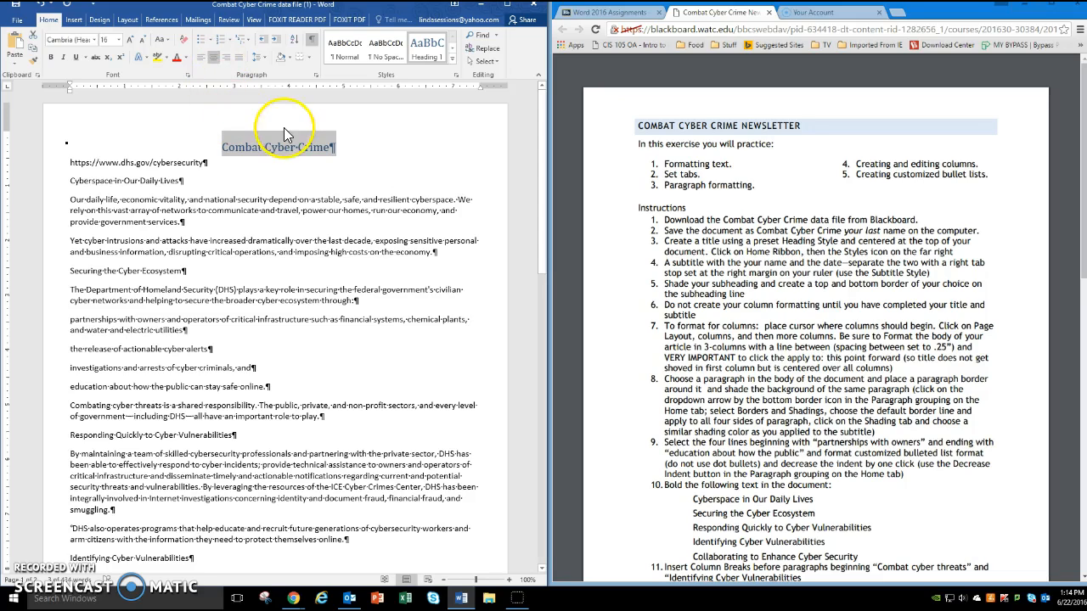
click(178, 170)
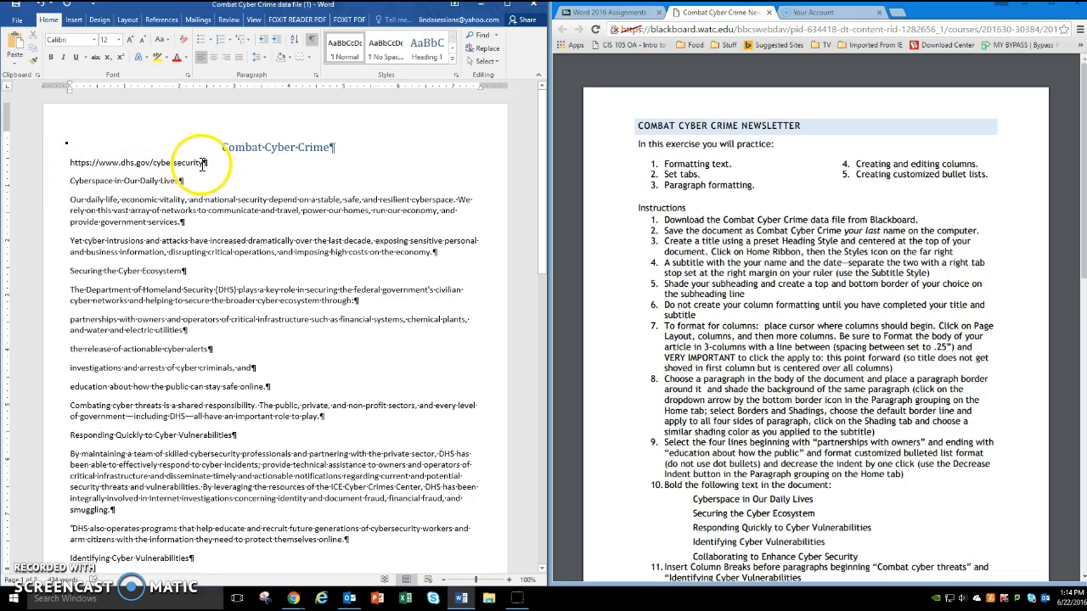
drag(181, 165, 65, 164)
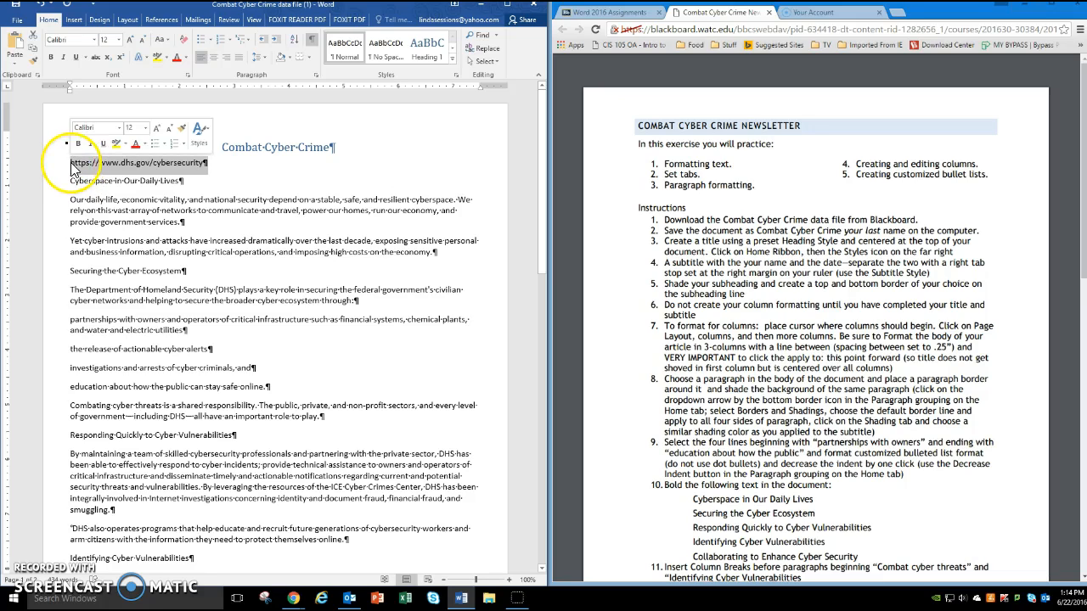
click(209, 163)
drag(209, 163, 78, 161)
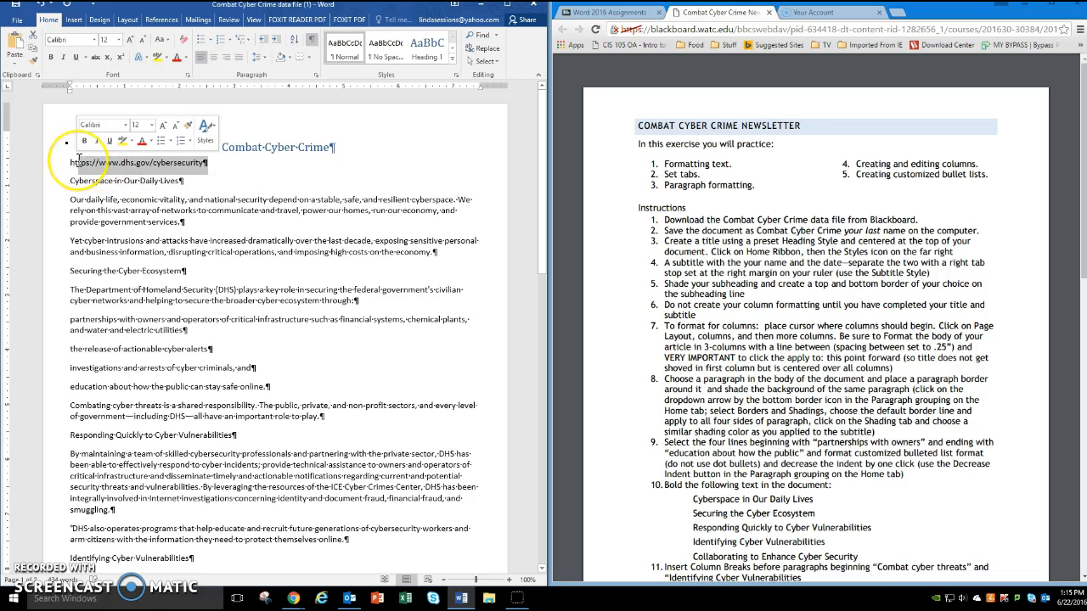
key(Delete)
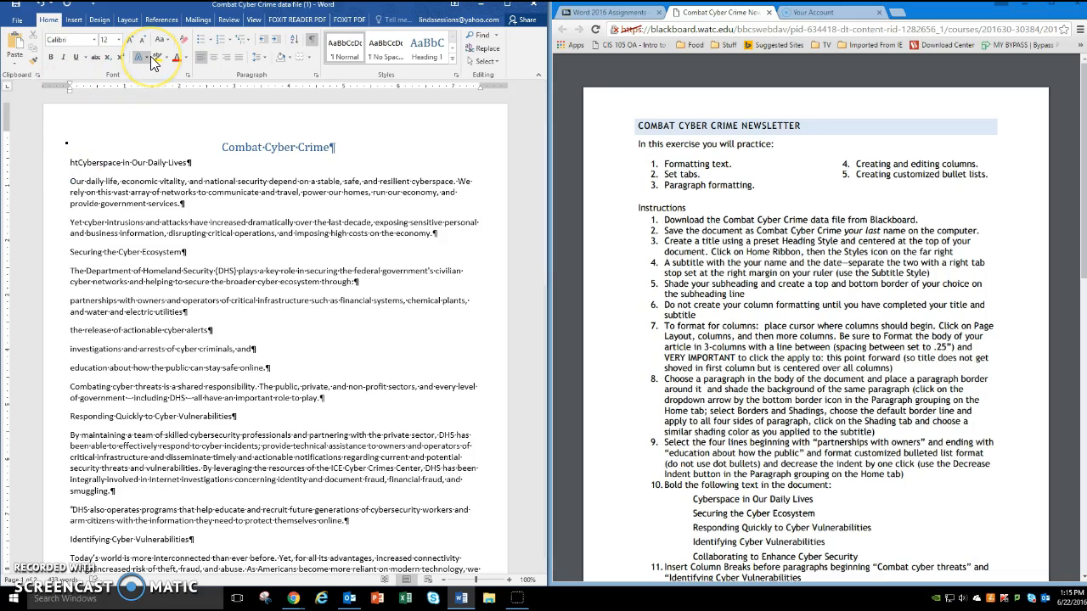
click(42, 8)
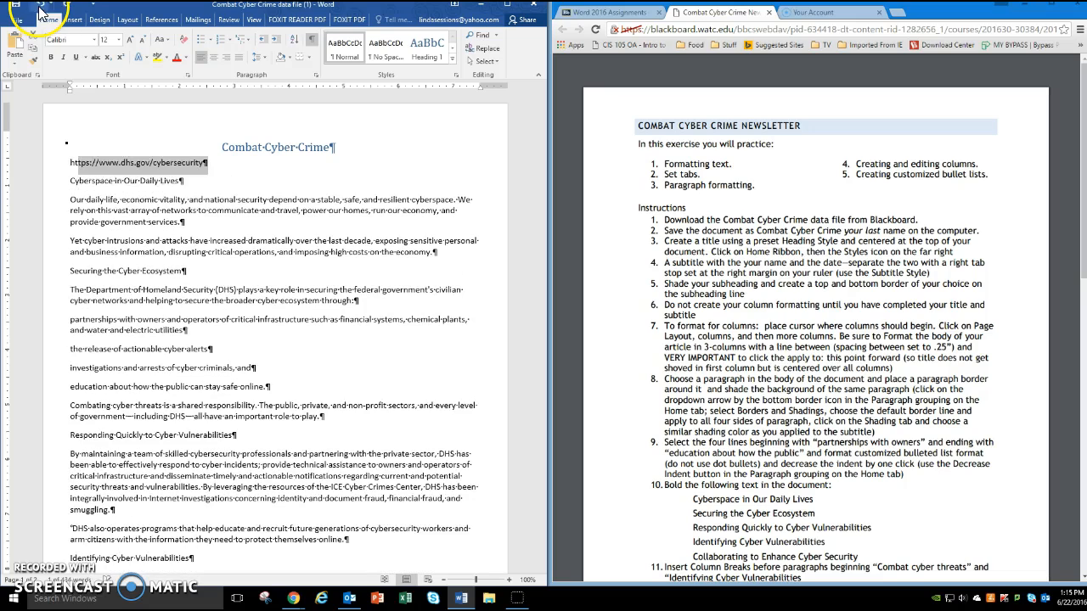
- Delete the web address under the title and insert an empty line in its place
click(73, 162)
drag(72, 162, 203, 164)
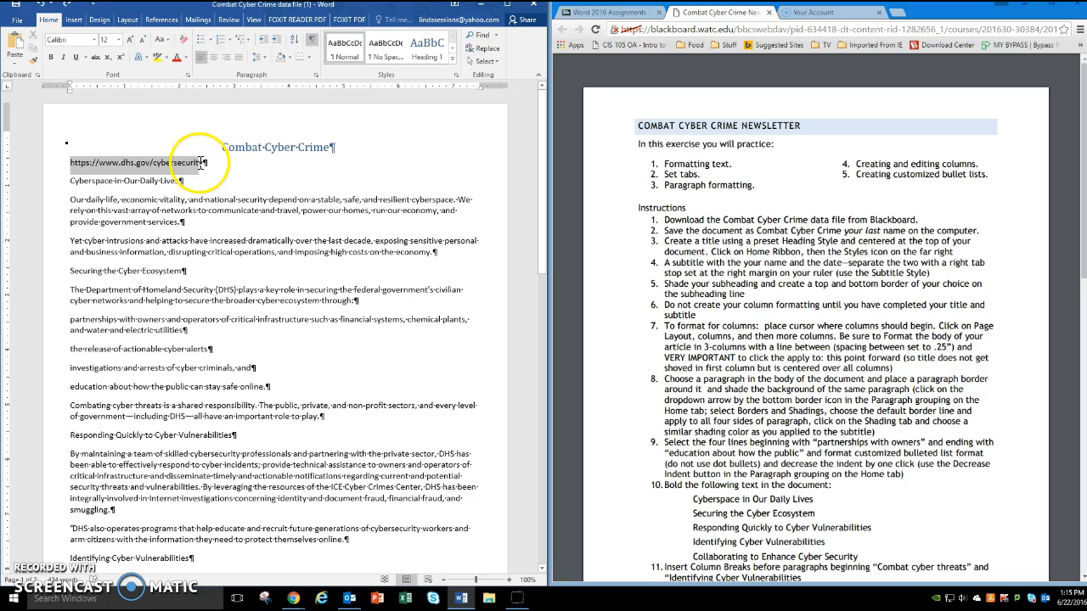
key(ctrl+v)
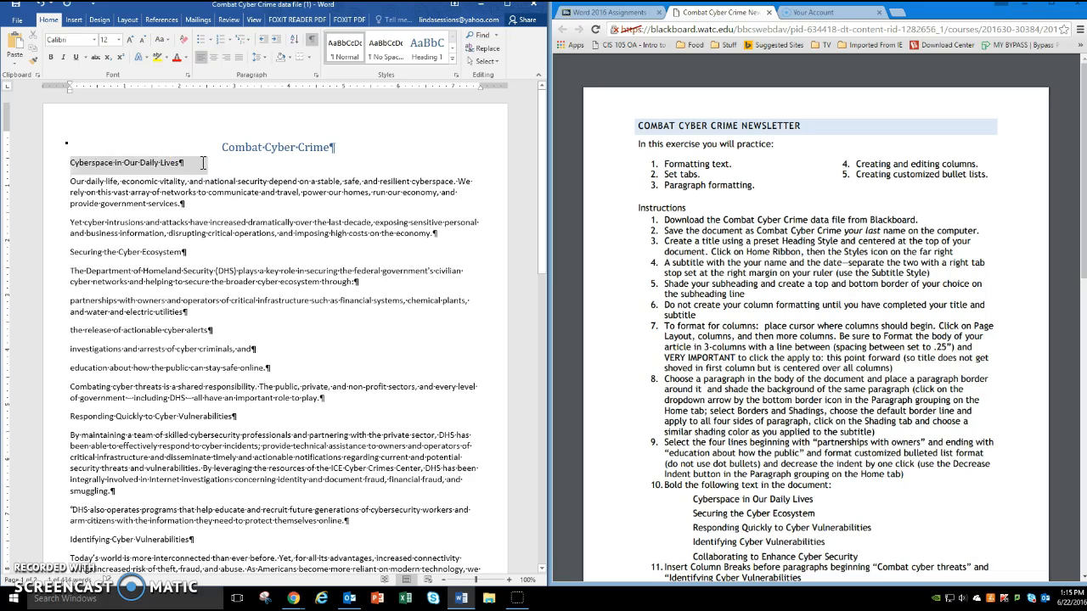
key(Return)
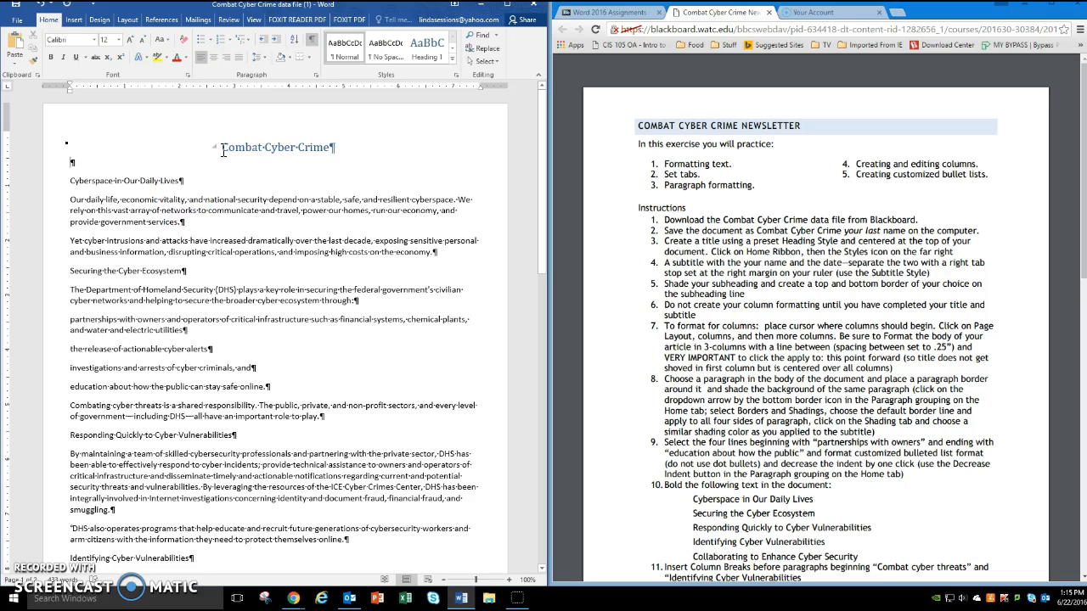
- Enter "Your Name" and "Date Created" on the line under the title, separated by a tab to a right tab stop at the right margin
text(Your Name)
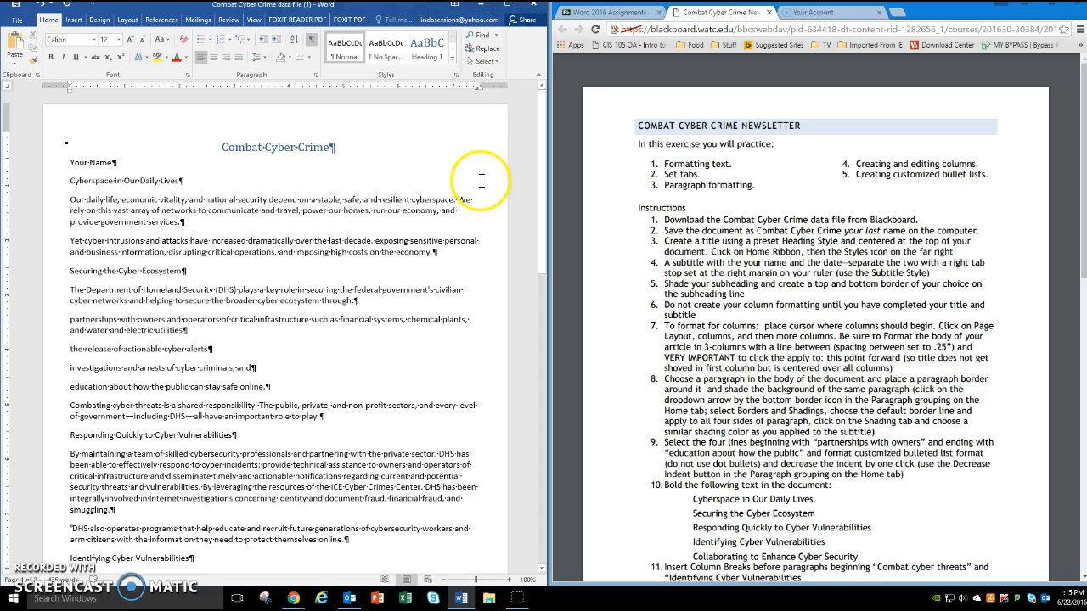
key(Tab)
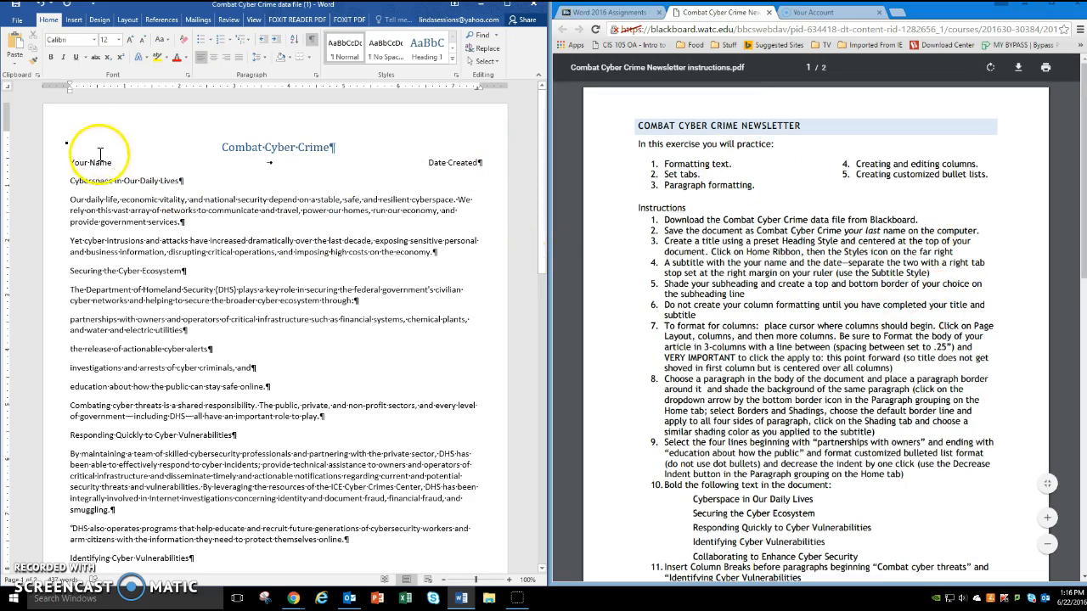
- Apply the Subtitle style to the whole line with "Your Name" and "Date Created"
drag(75, 156, 476, 159)
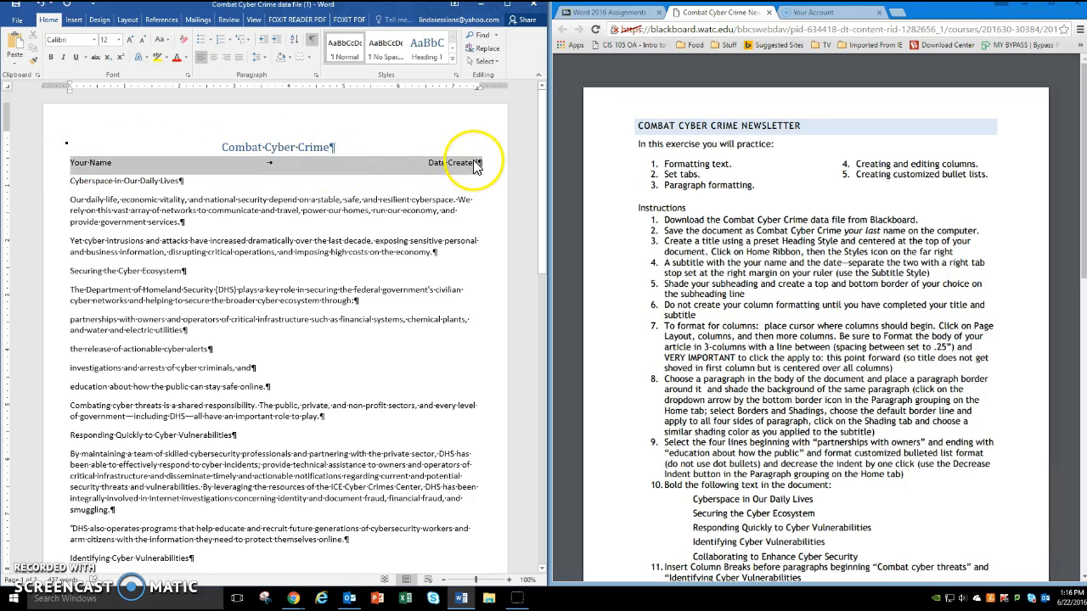
click(452, 60)
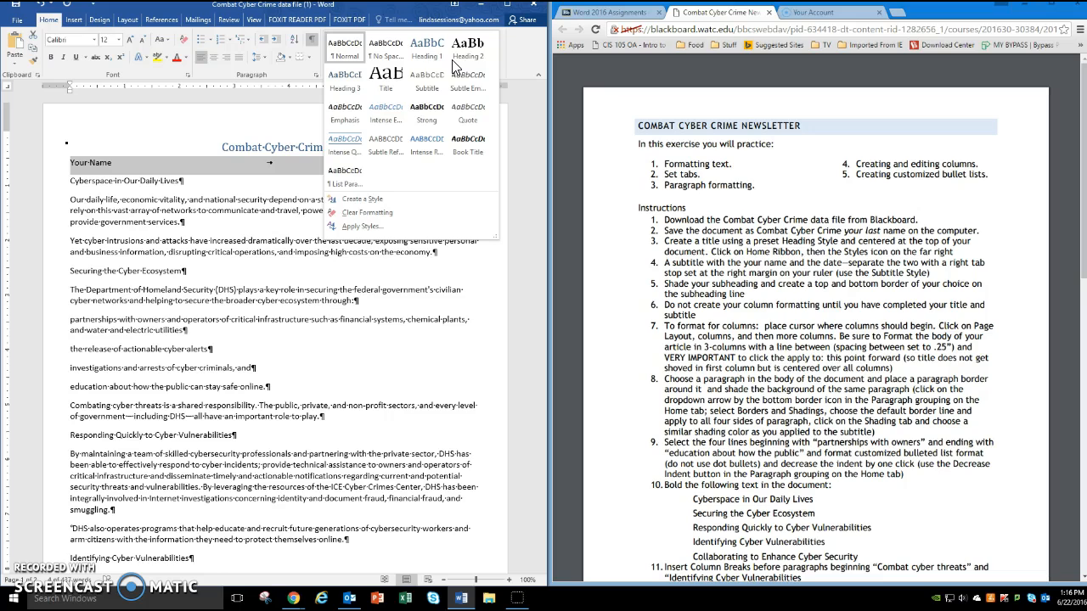
click(427, 81)
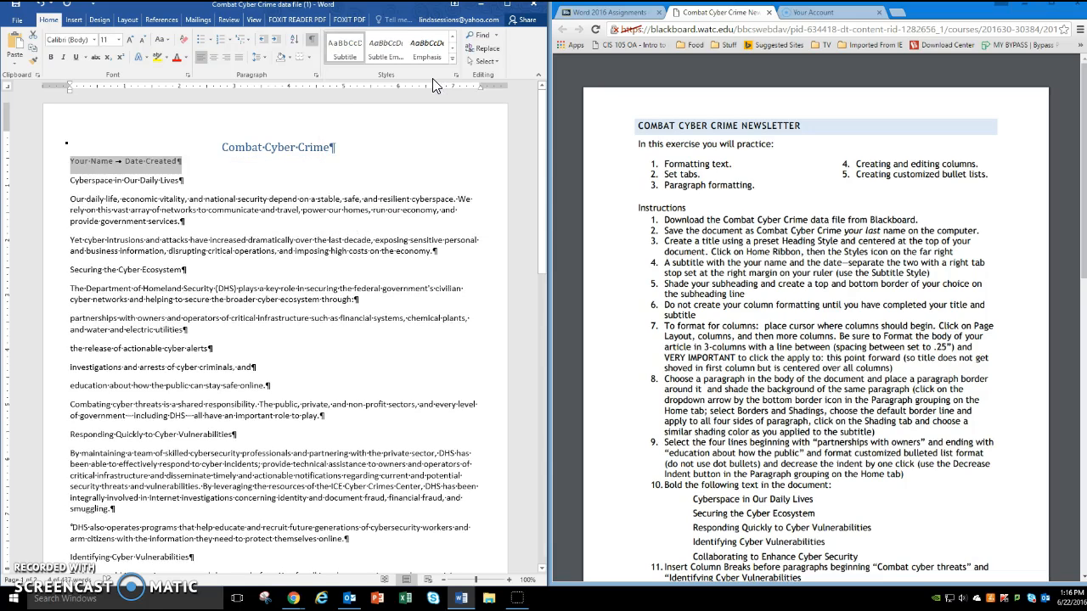
- Place a right tab stop at the right margin for the subtitle line and shade the line light blue
click(128, 161)
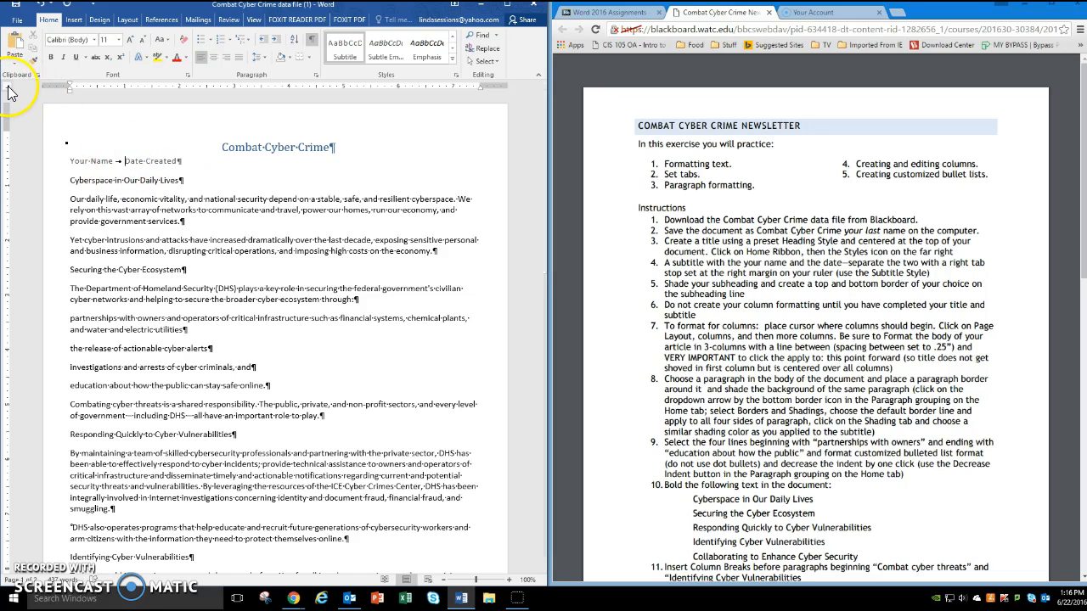
click(477, 87)
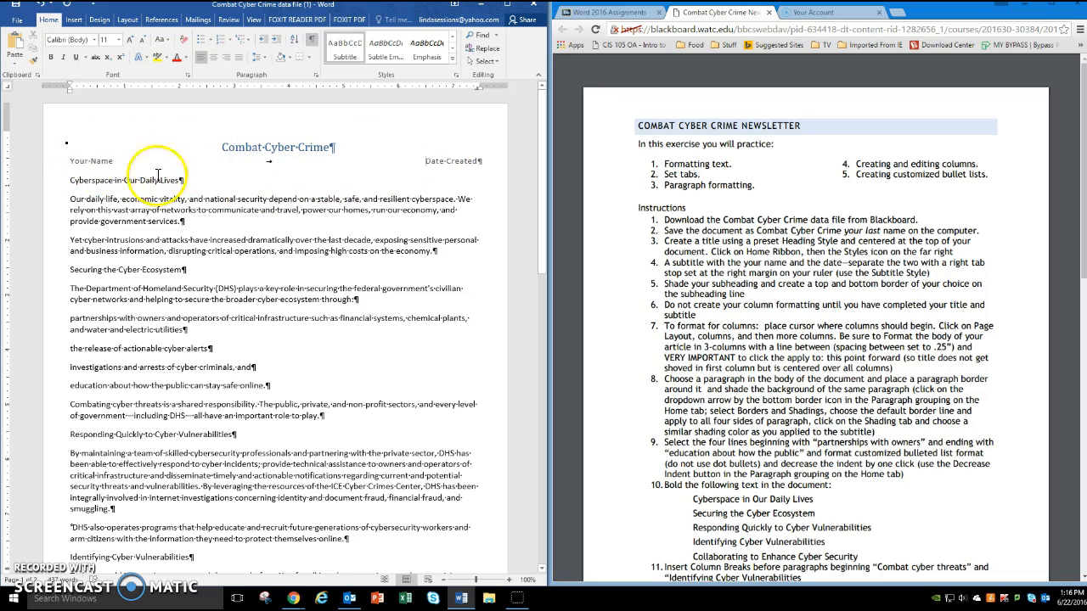
click(289, 60)
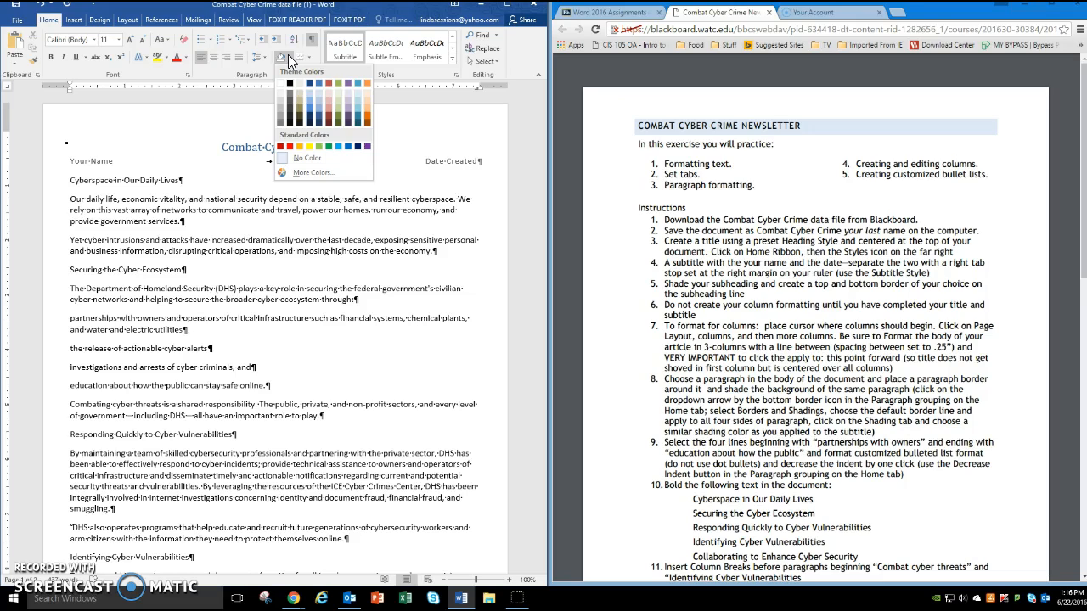
click(318, 100)
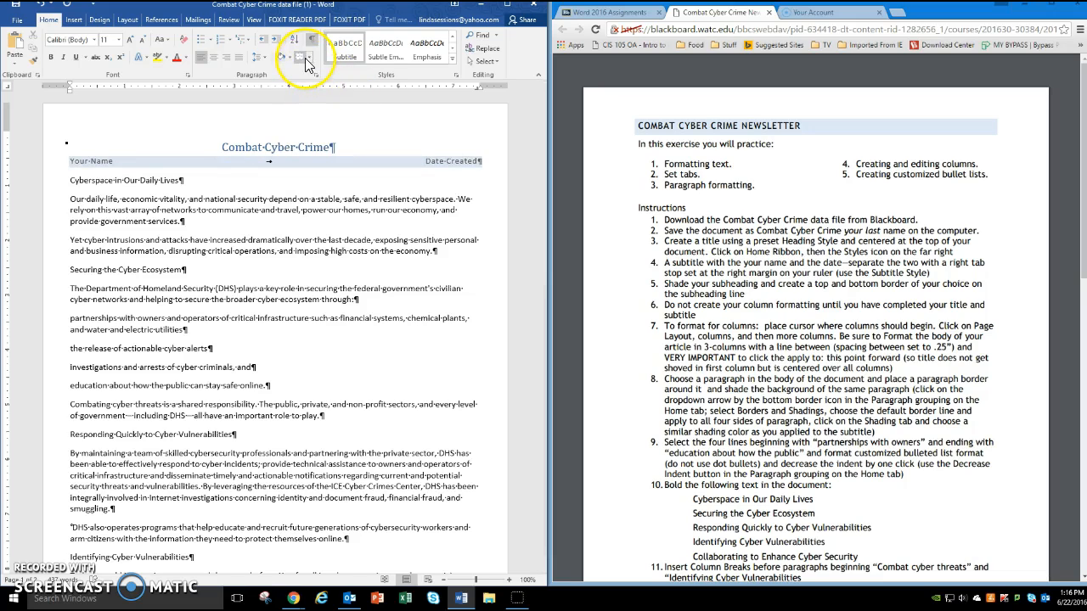
- Add dark blue 1 ½ pt paragraph borders above and below the subtitle line, with none at its sides
click(311, 57)
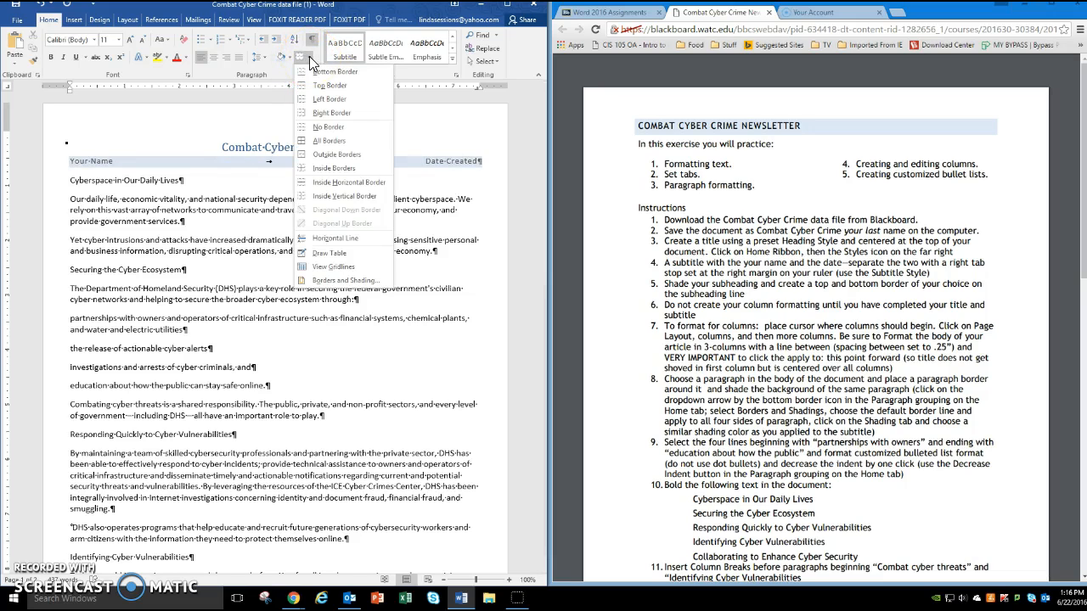
click(332, 284)
click(330, 282)
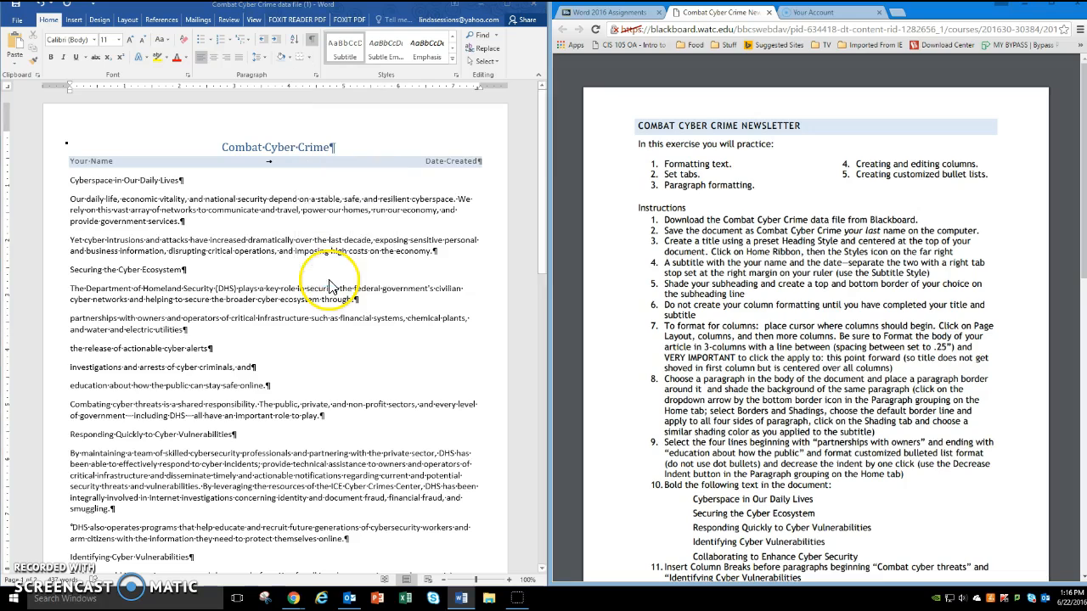
click(142, 251)
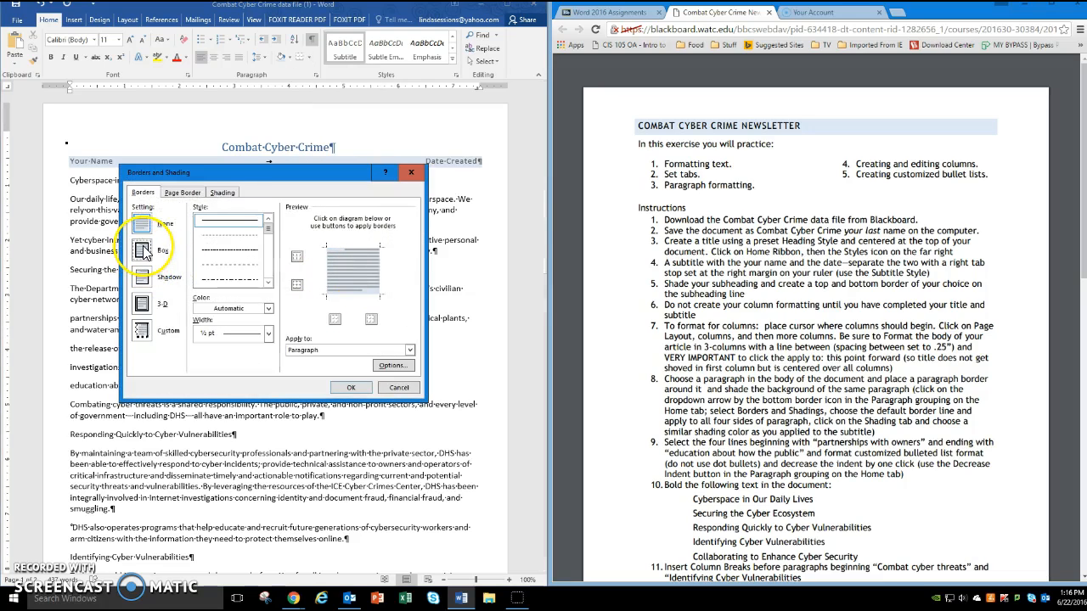
click(268, 309)
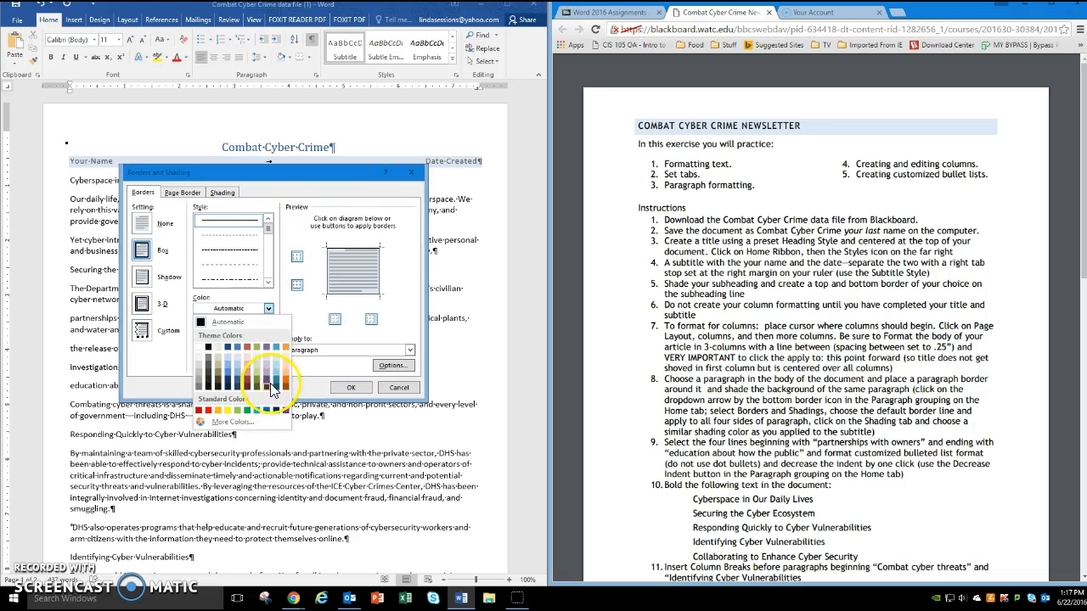
click(275, 411)
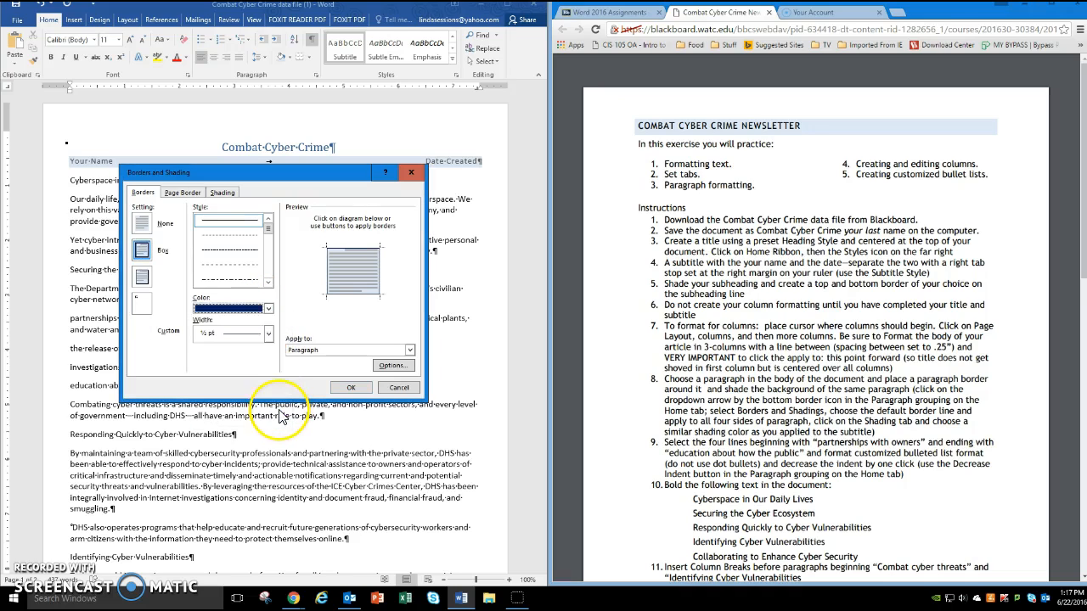
click(268, 336)
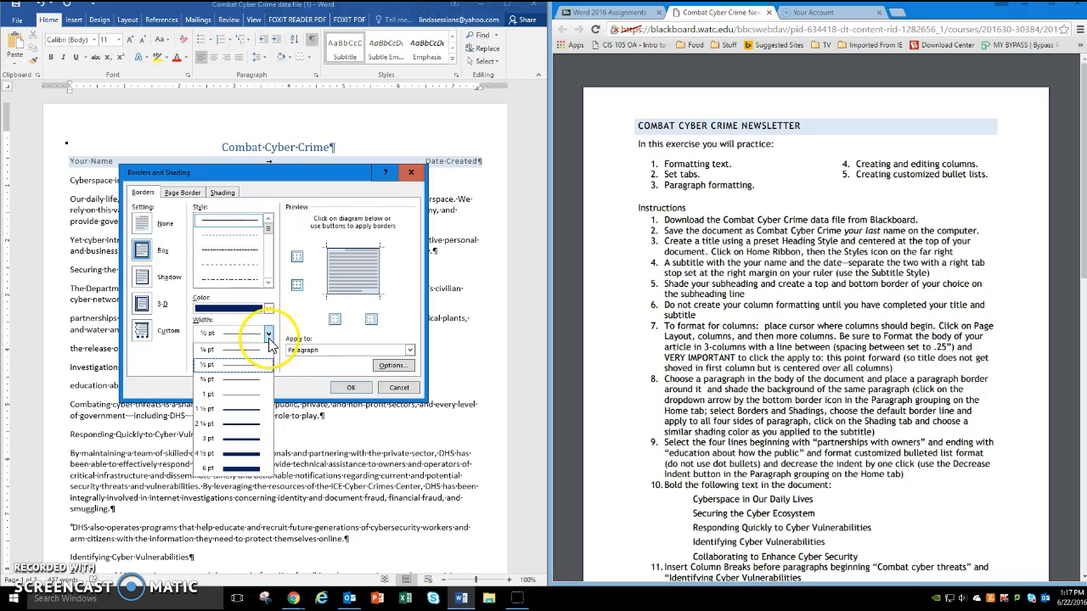
click(246, 410)
click(327, 270)
click(380, 274)
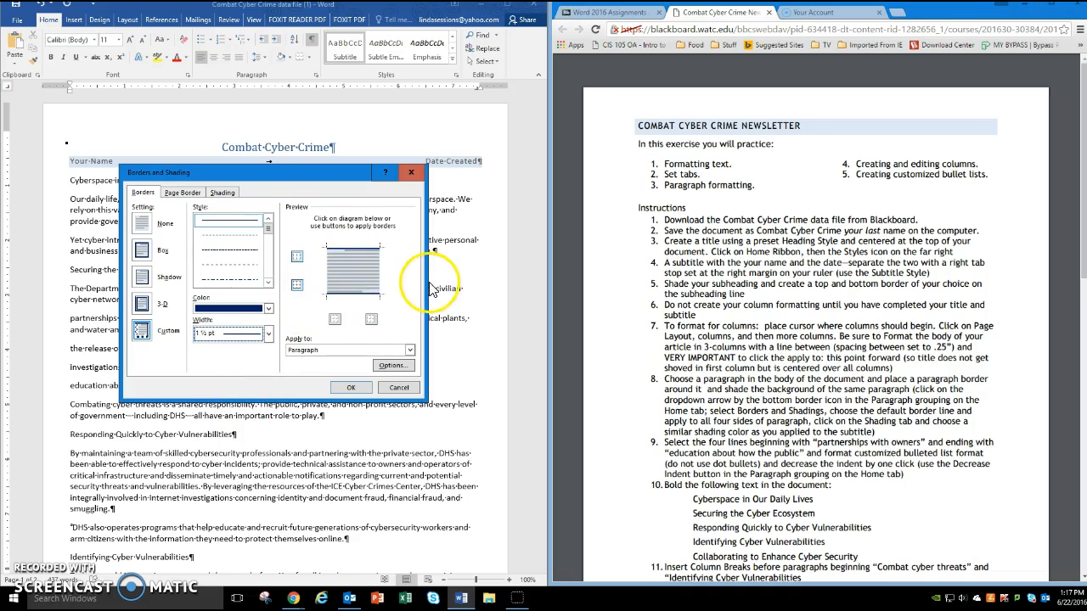
click(365, 396)
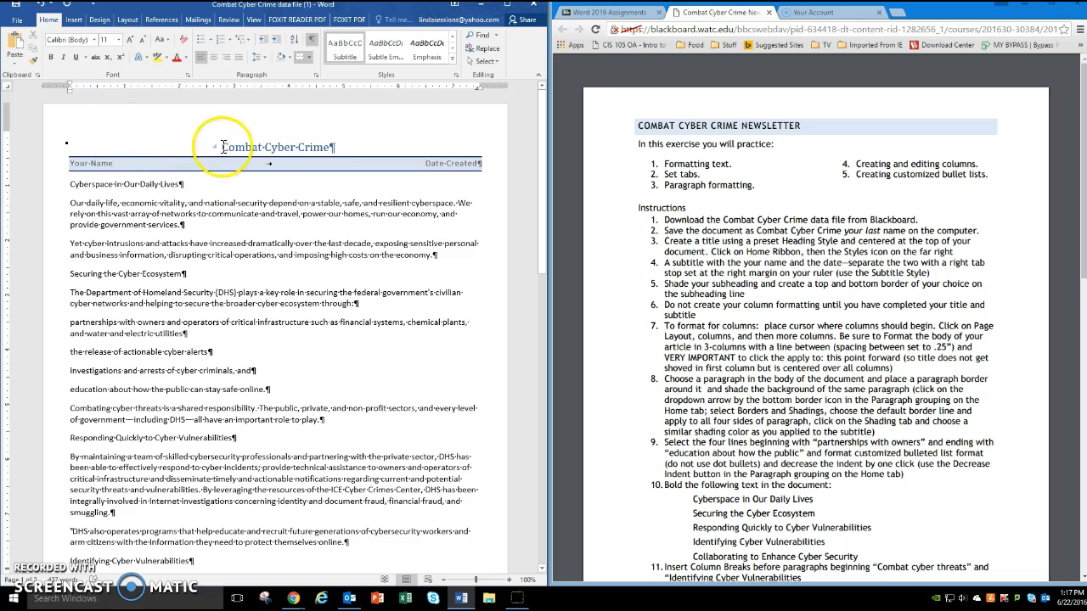
click(426, 163)
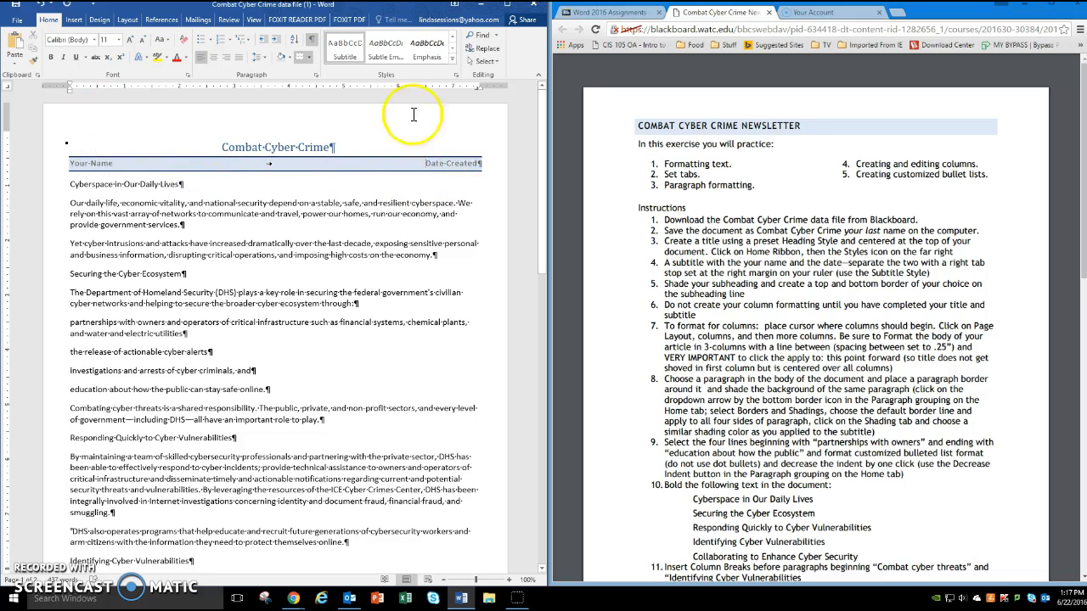
- Try to format the selected body text from "Cyberspace in Our Daily Lives" onward as three columns with a line between and .25" spacing
click(69, 183)
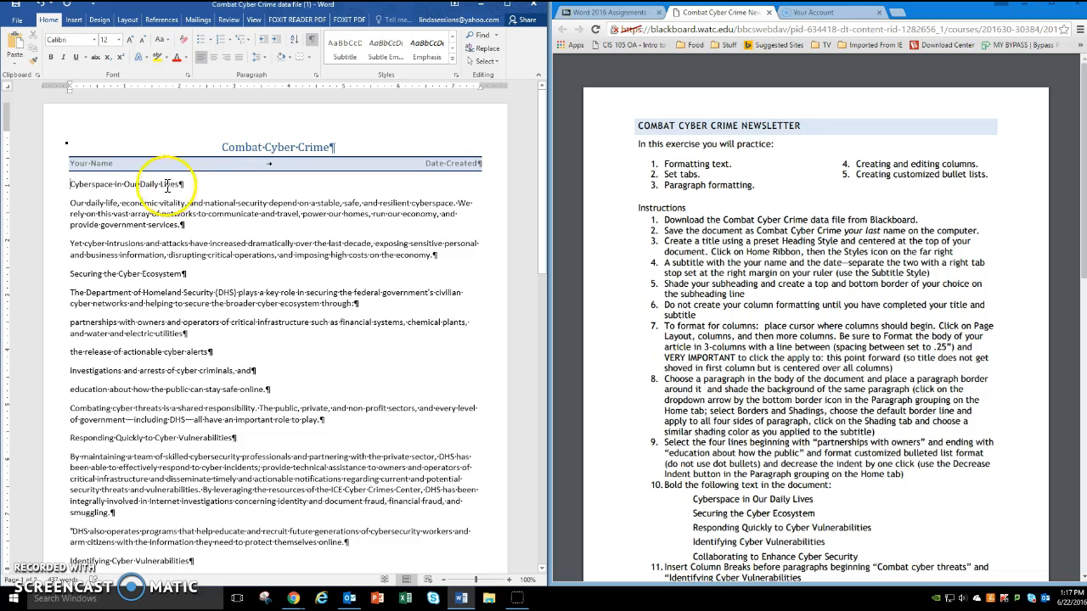
click(70, 186)
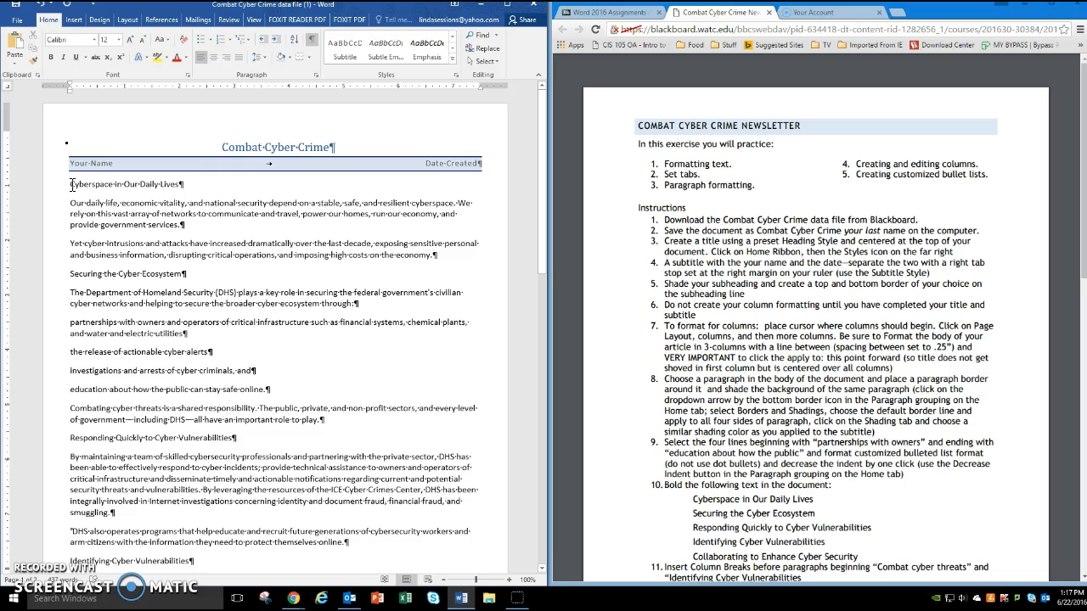
drag(71, 184, 336, 509)
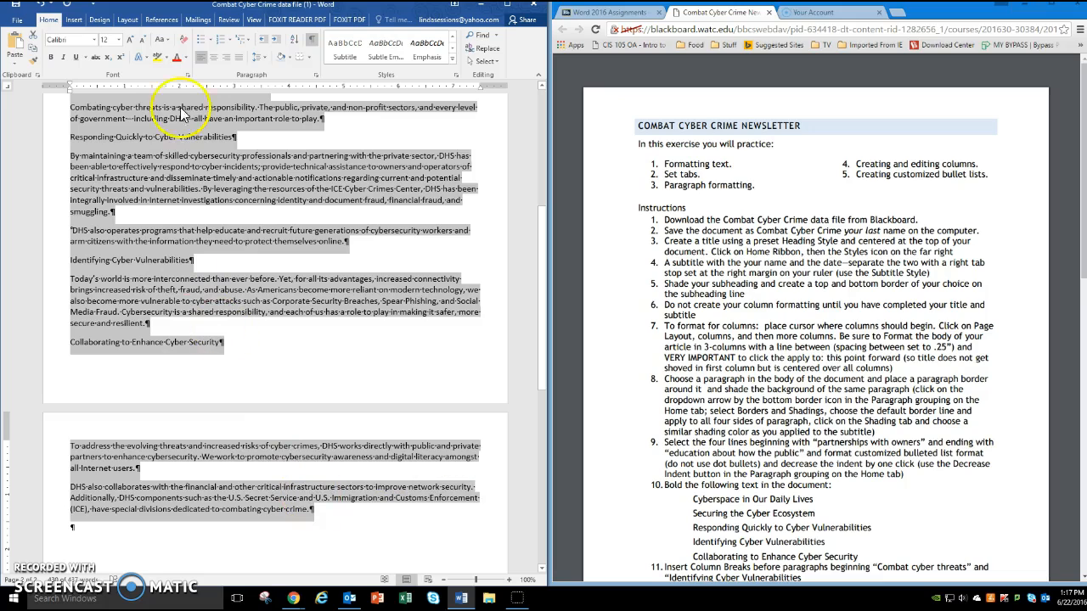
click(124, 22)
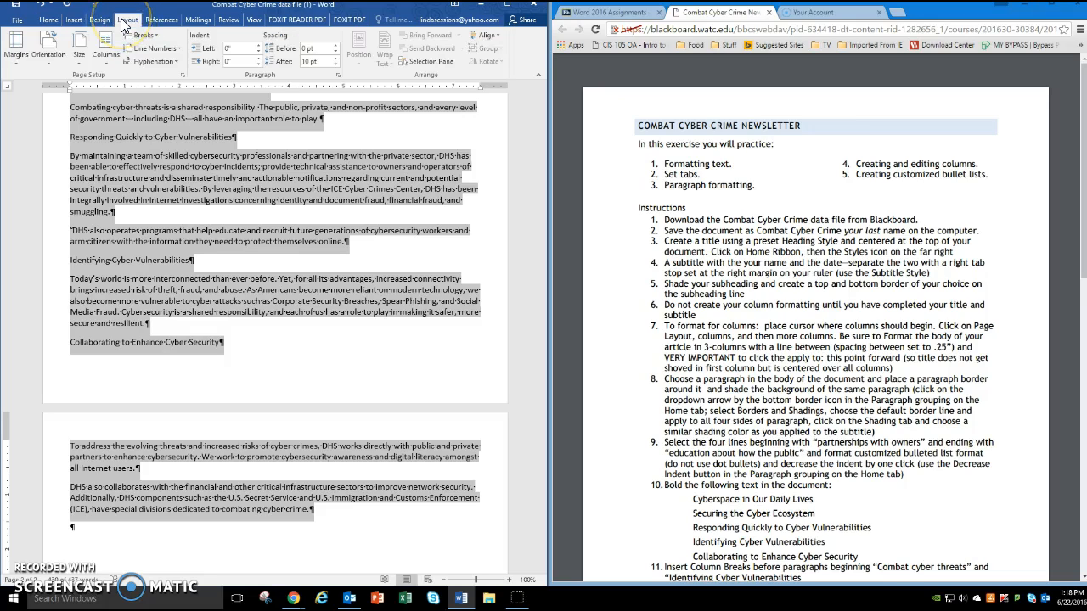
click(104, 60)
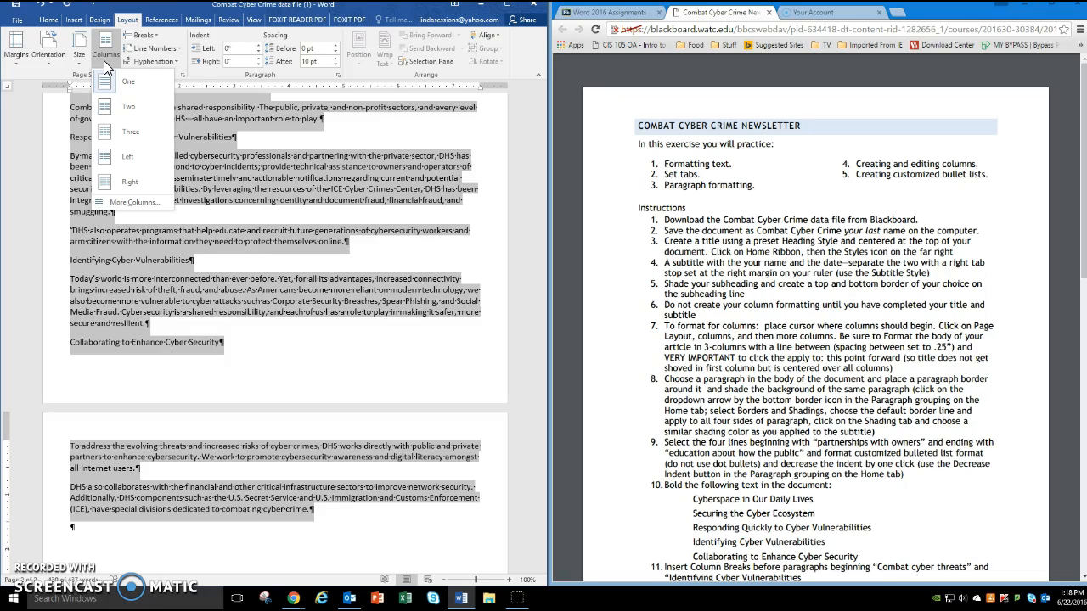
click(123, 204)
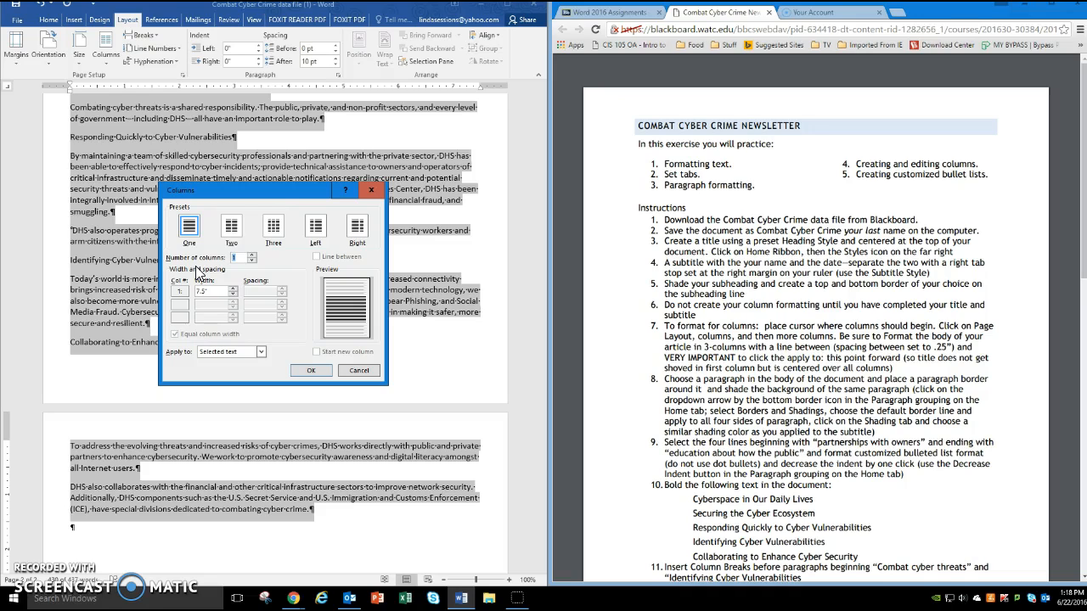
click(272, 228)
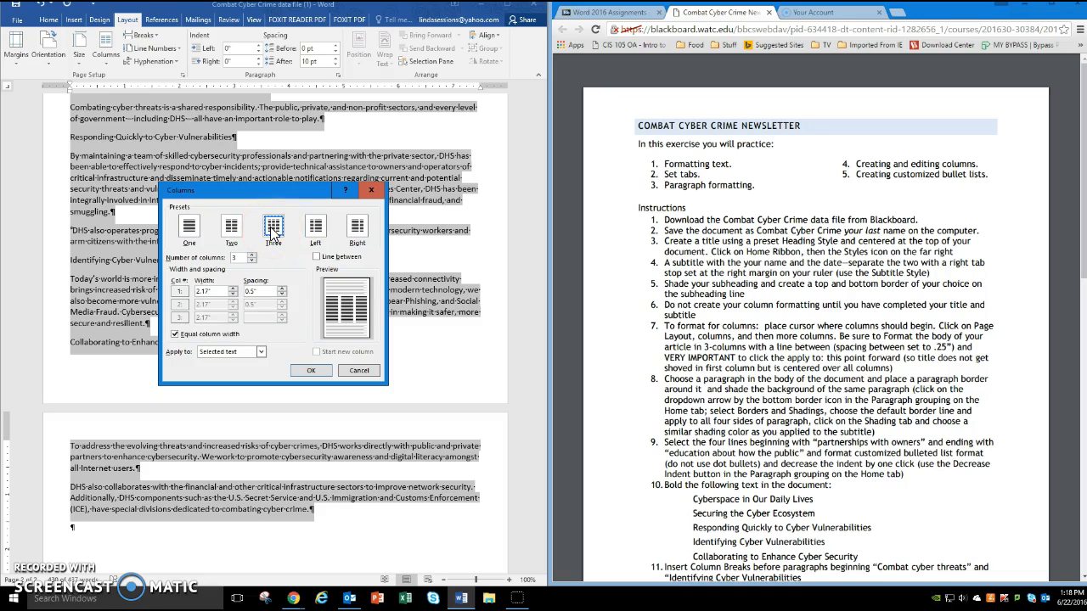
click(318, 259)
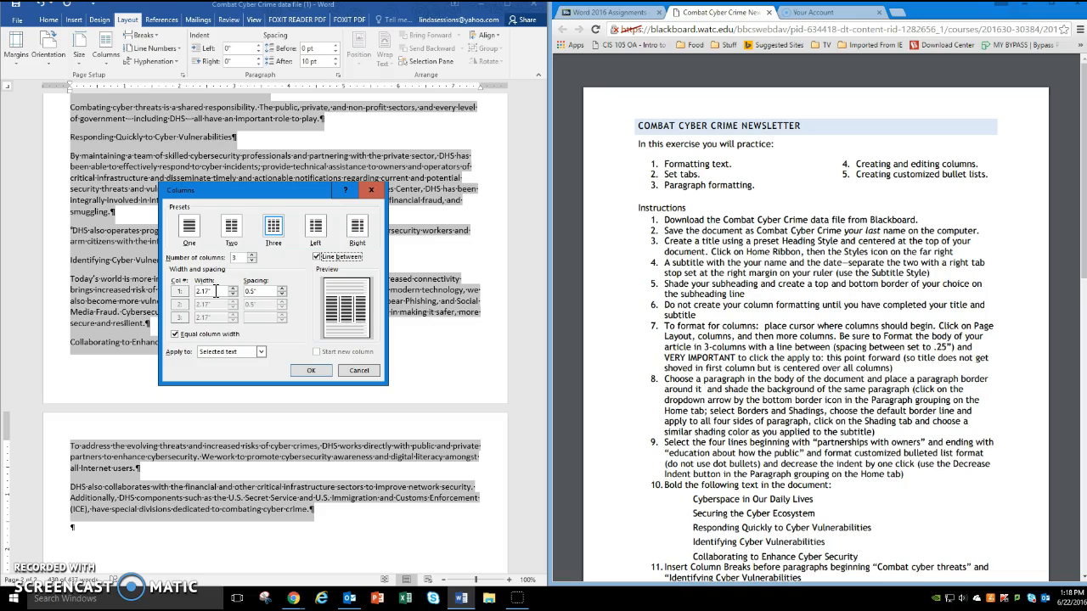
click(258, 291)
text(.)
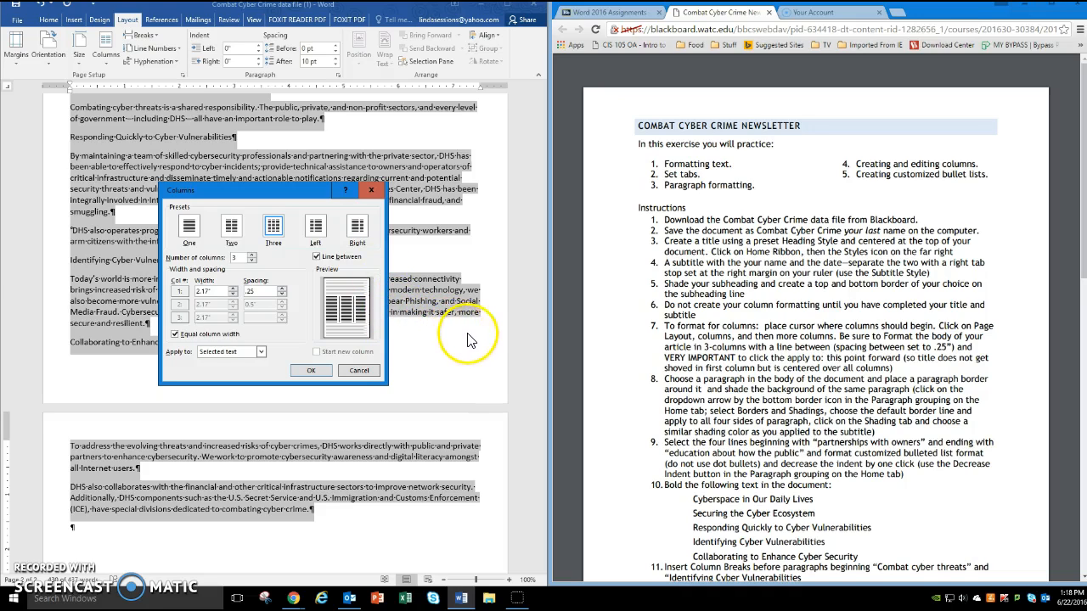
click(310, 373)
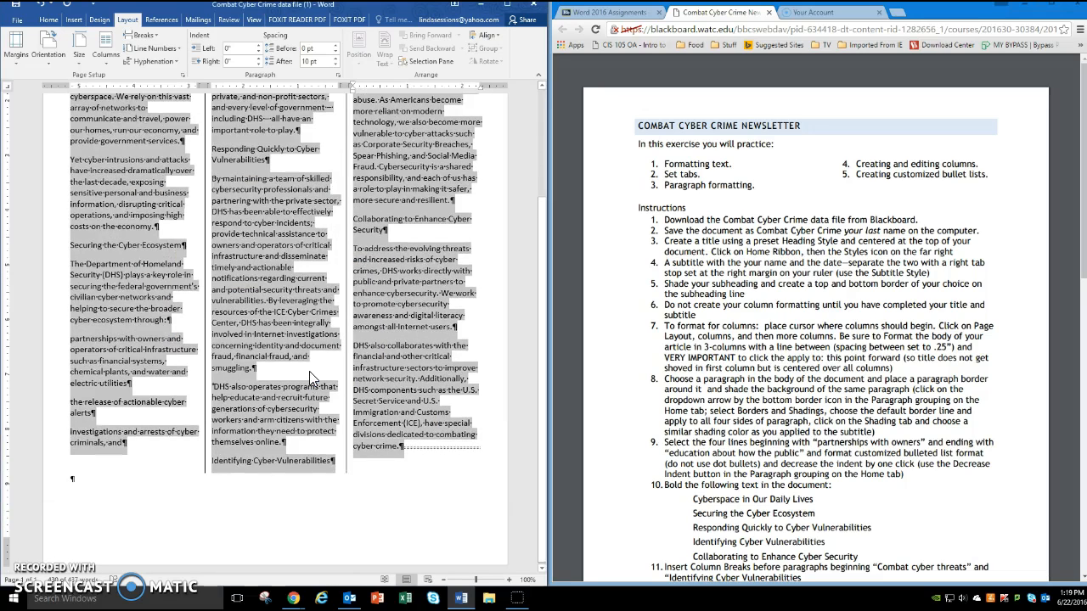
drag(543, 310, 544, 196)
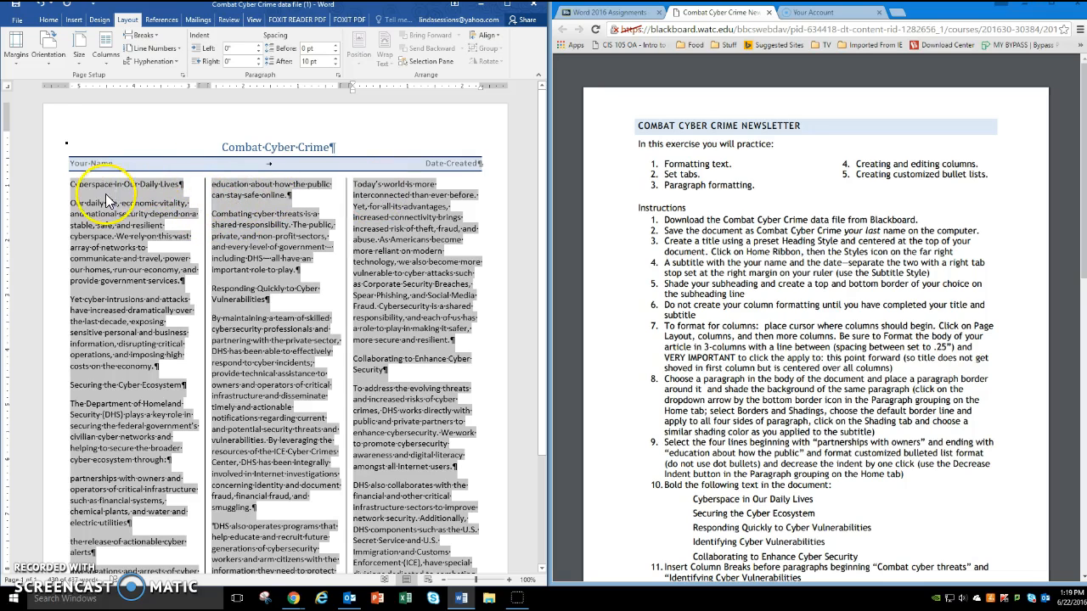
- Undo the three-column formatting of the body text while keeping the subtitle line's top and bottom borders
click(45, 12)
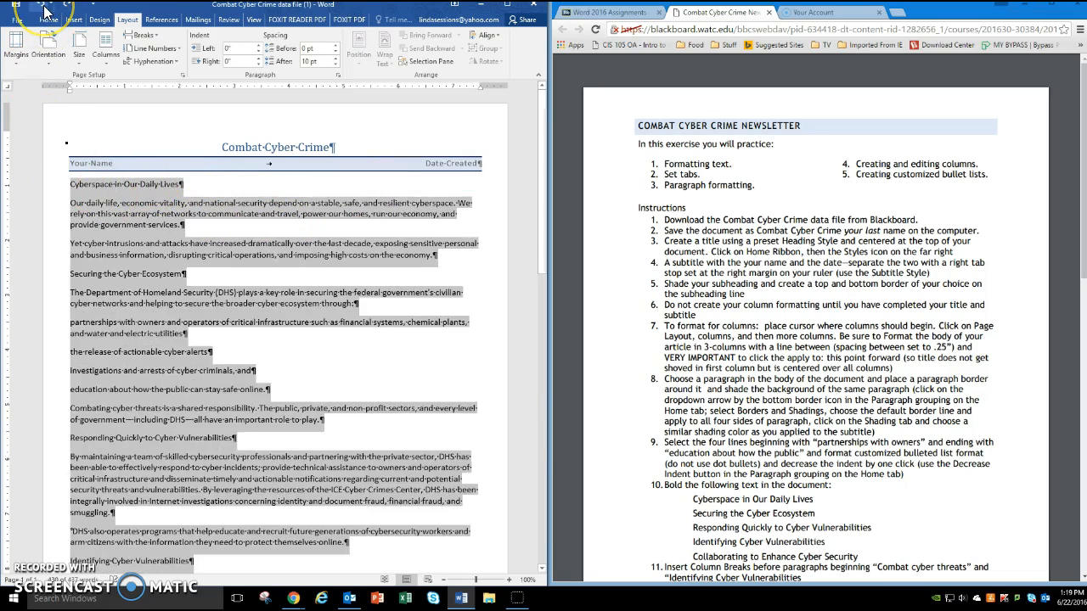
click(45, 12)
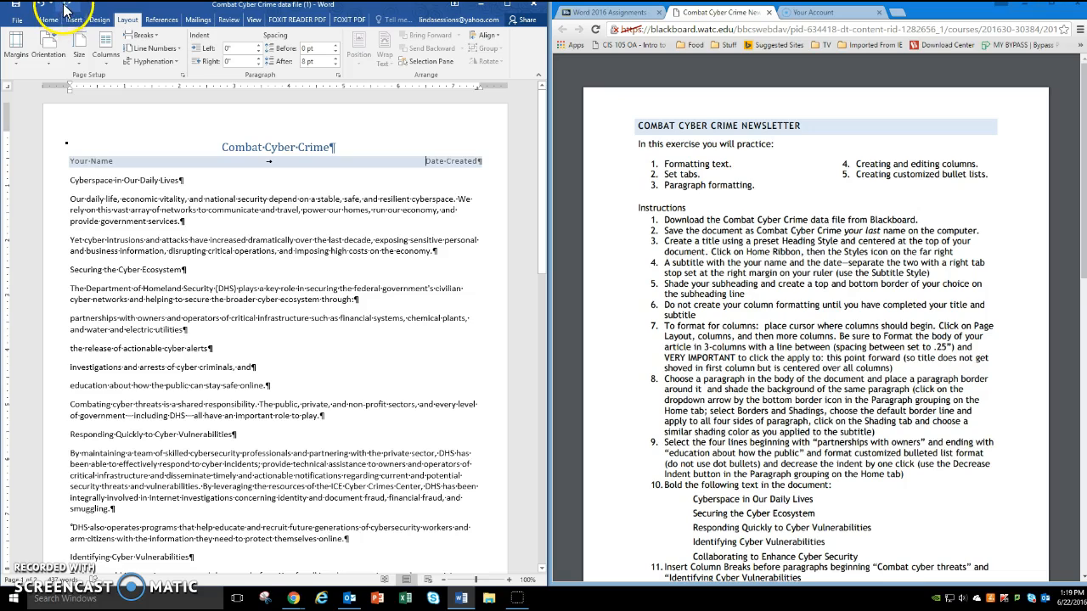
click(66, 10)
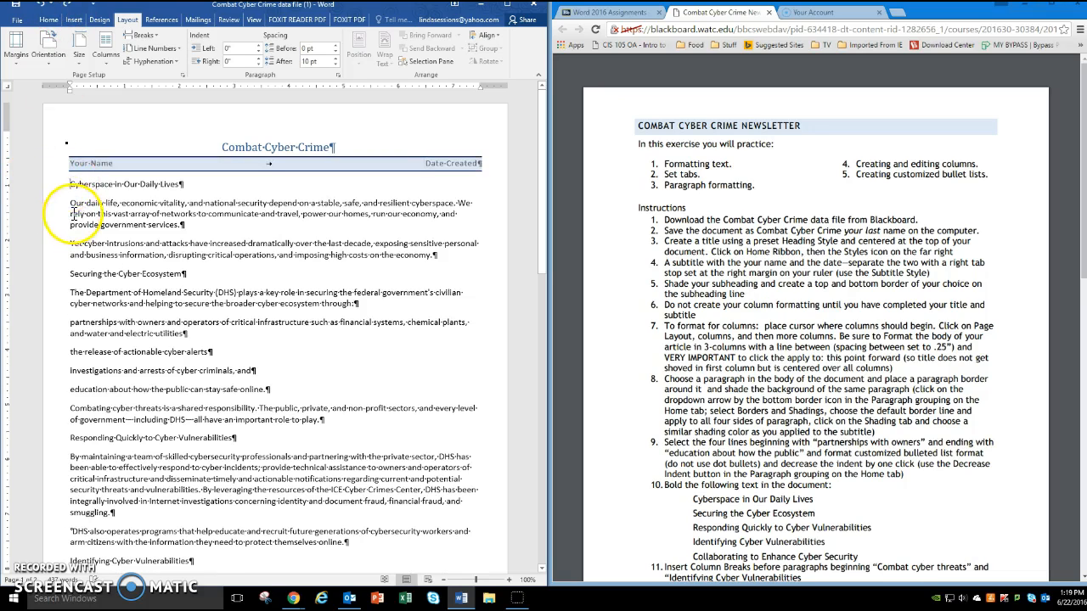
- Try three columns with a line between and .25" spacing on the whole document, and undo that column formatting
click(105, 64)
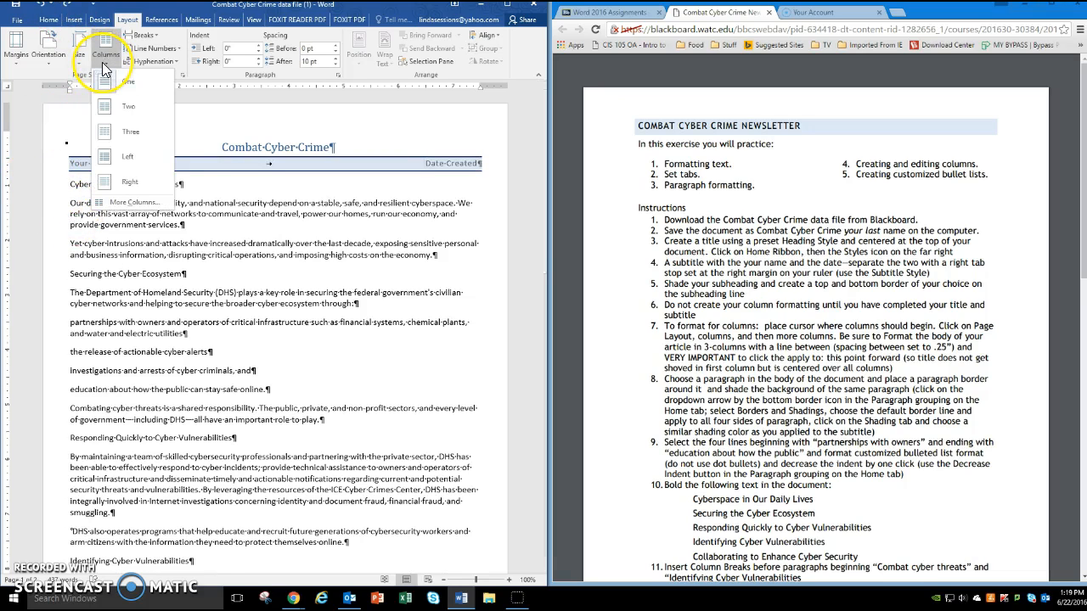
click(102, 206)
click(273, 227)
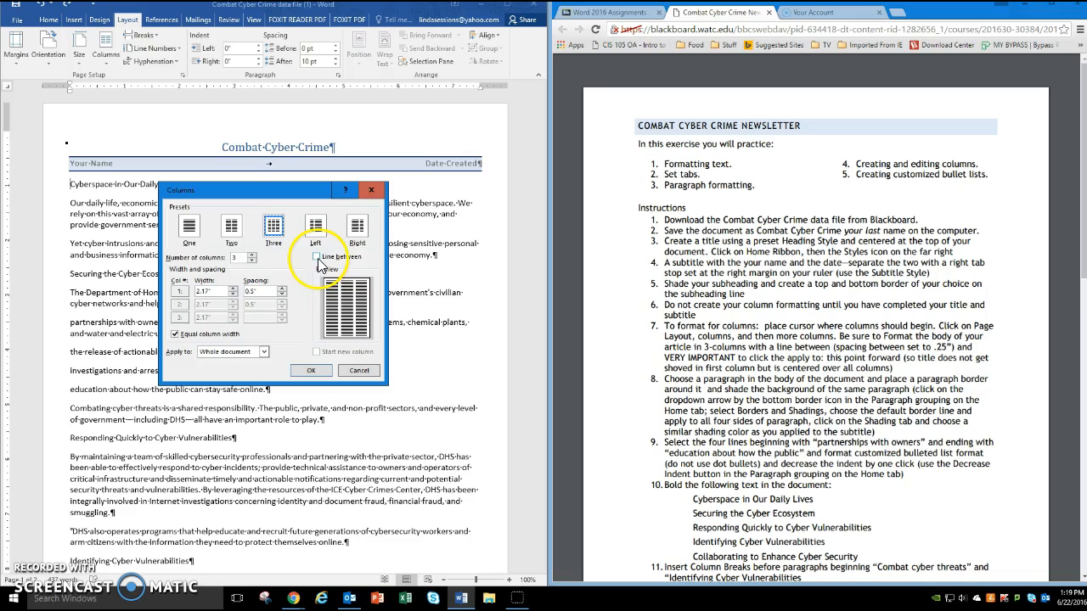
click(316, 256)
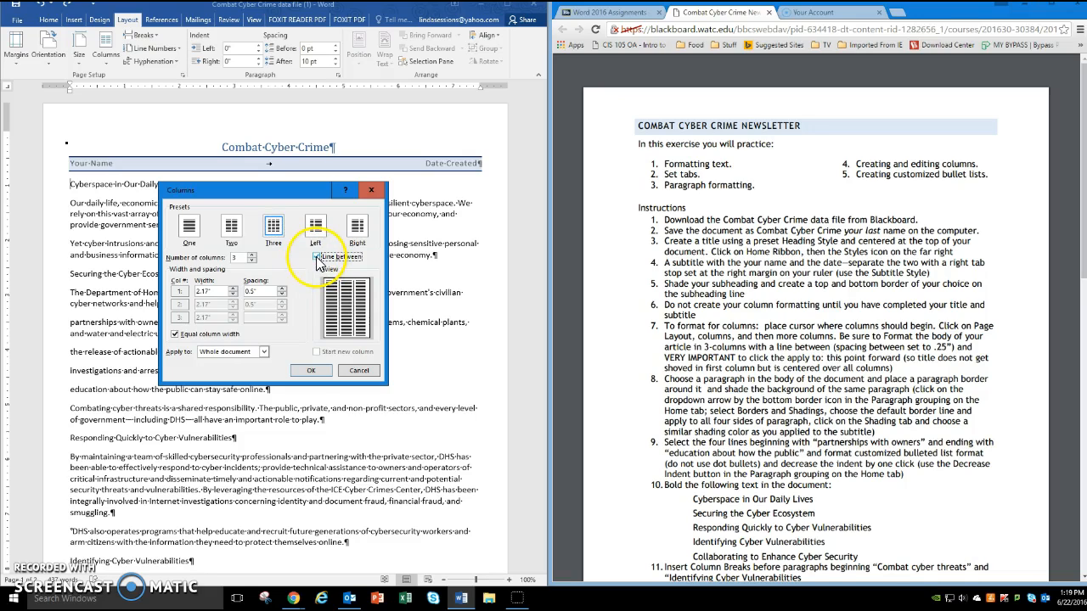
drag(265, 291, 244, 291)
text(.25)
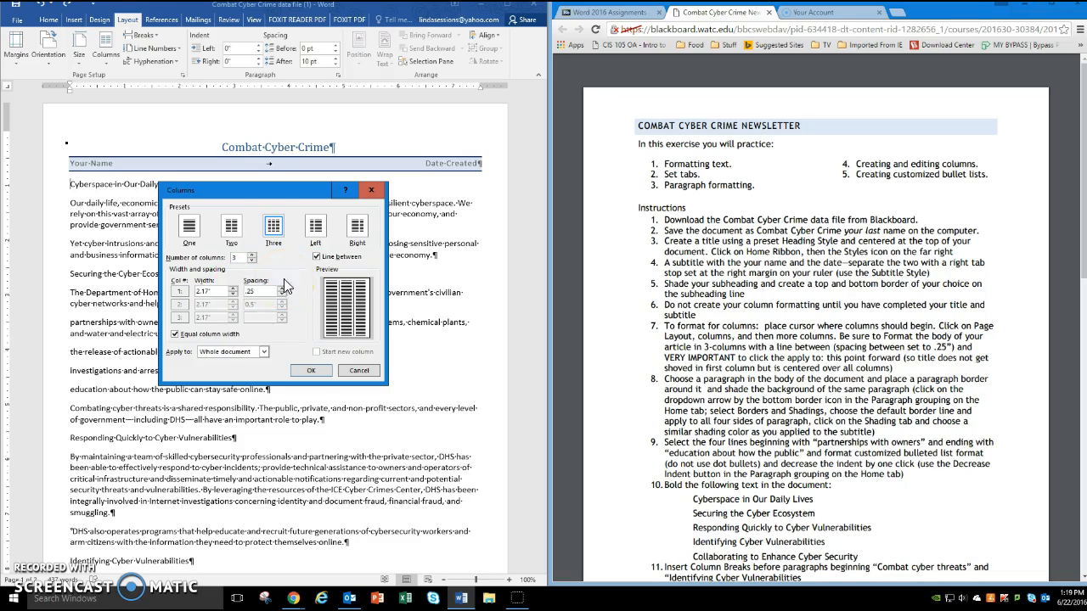
click(313, 372)
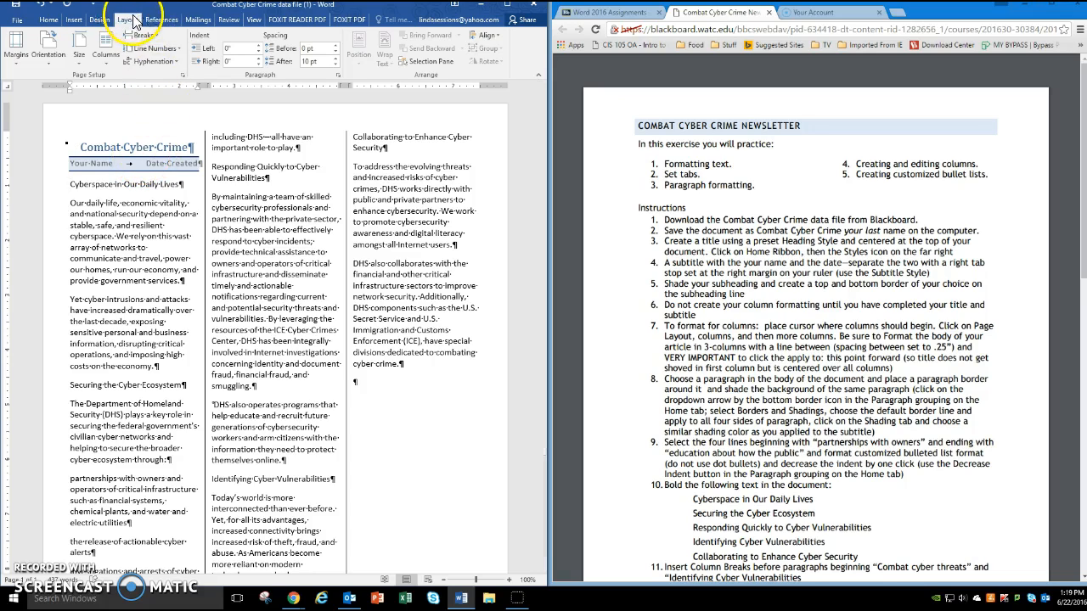
click(46, 8)
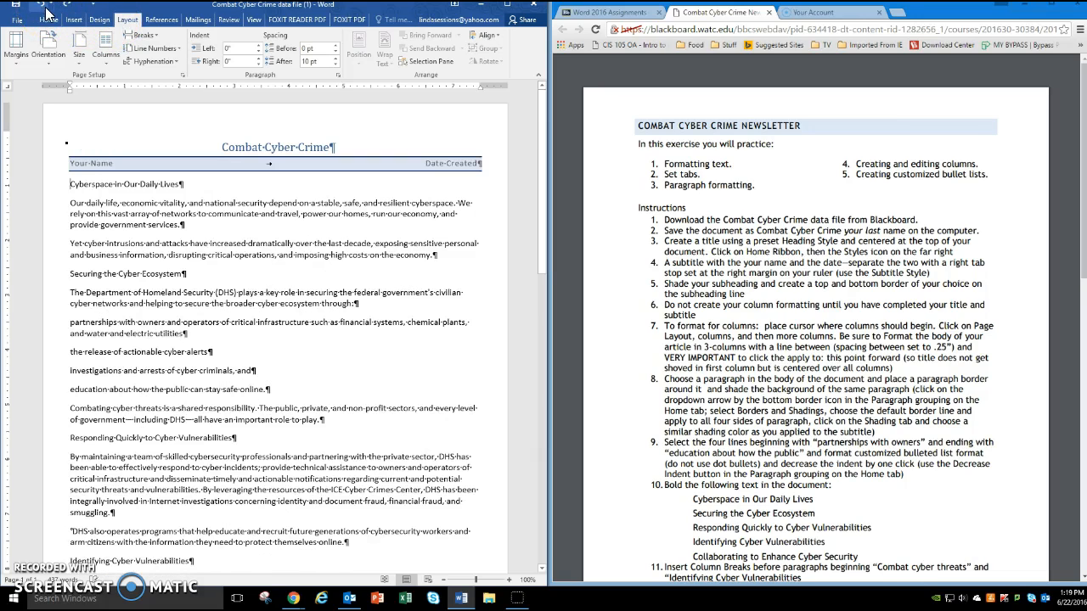
- Format the text from "Cyberspace in Our Daily Lives" onward as three columns with a line between and .25" spacing, applied from this point forward
click(106, 55)
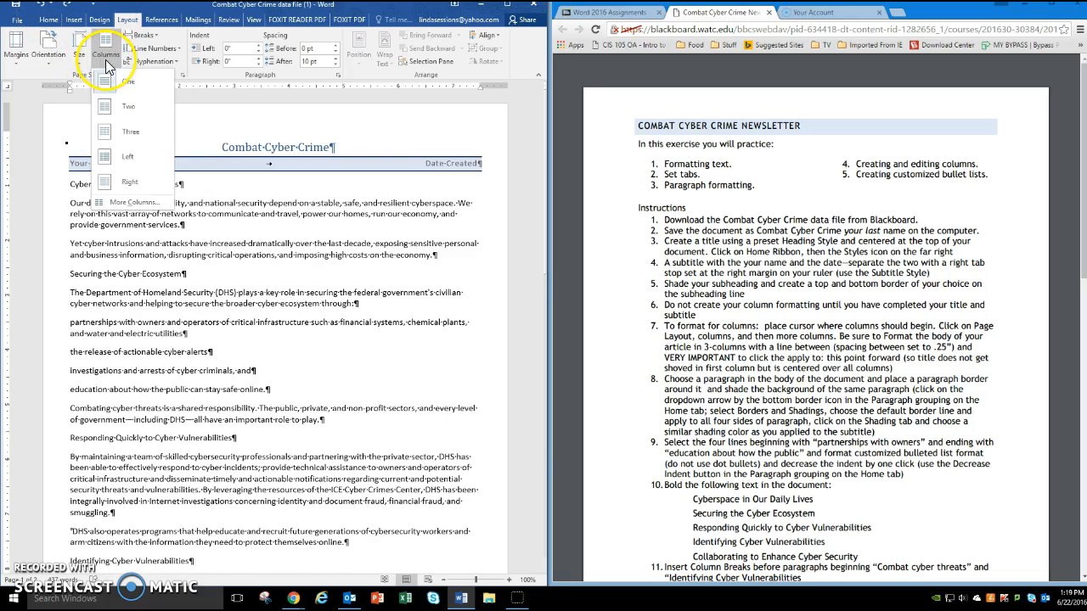
click(132, 203)
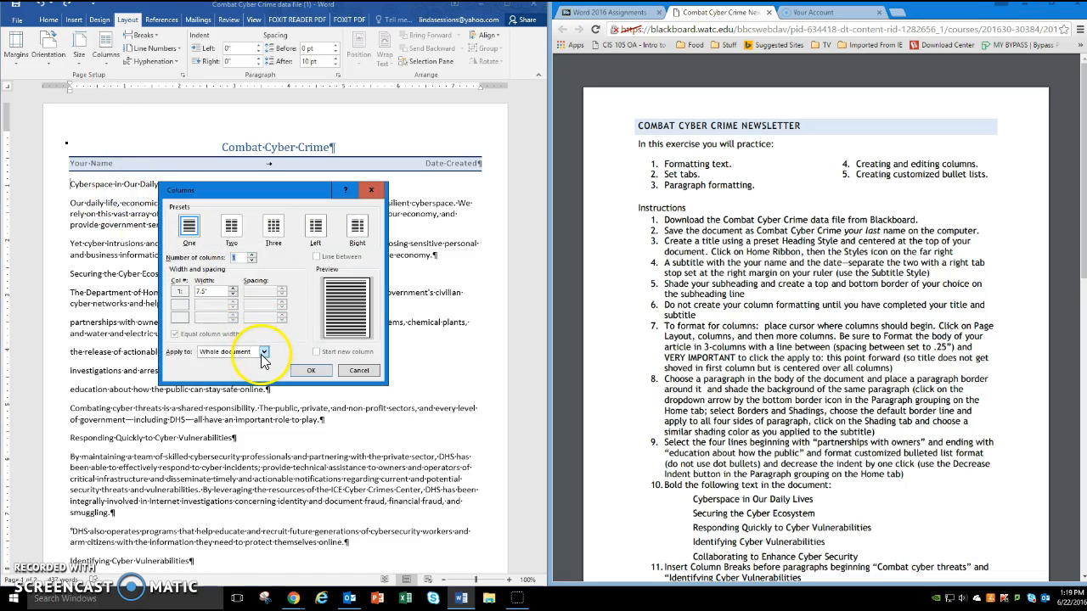
click(273, 226)
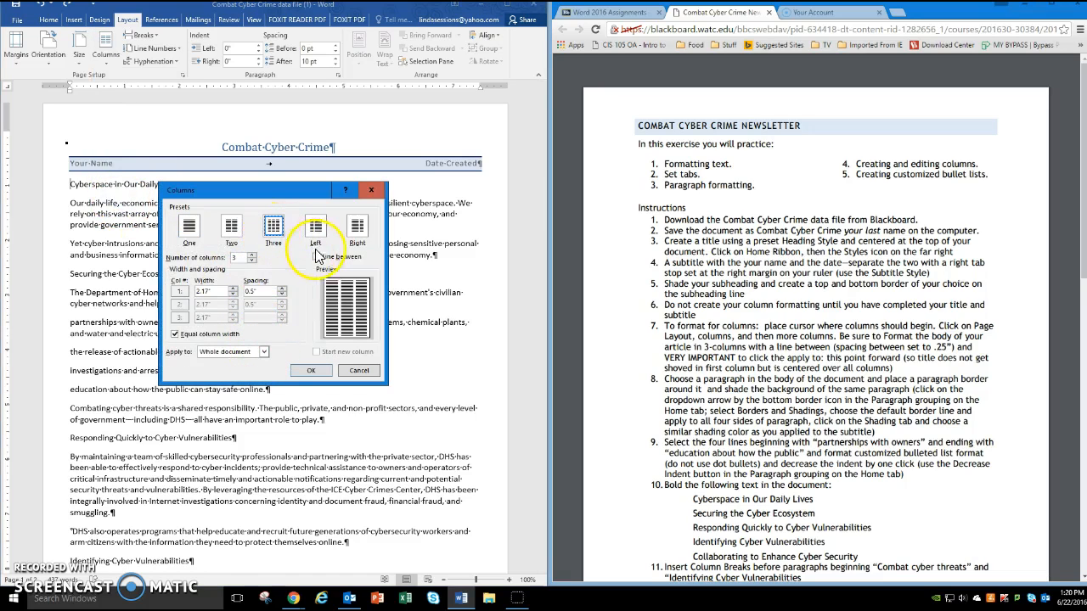
click(316, 256)
click(267, 290)
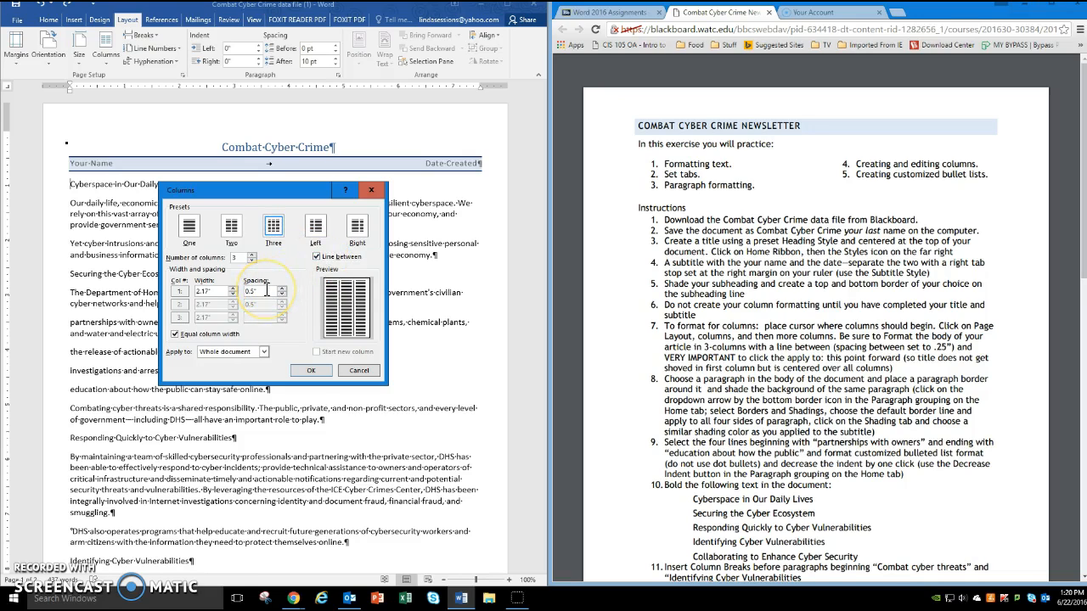
drag(267, 291, 230, 287)
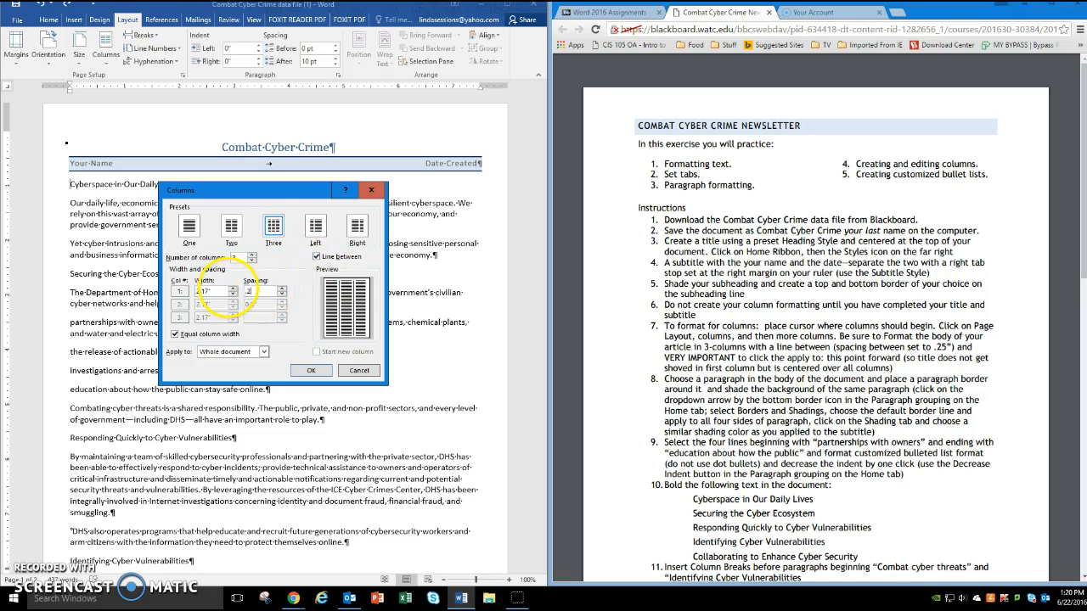
click(266, 352)
click(233, 372)
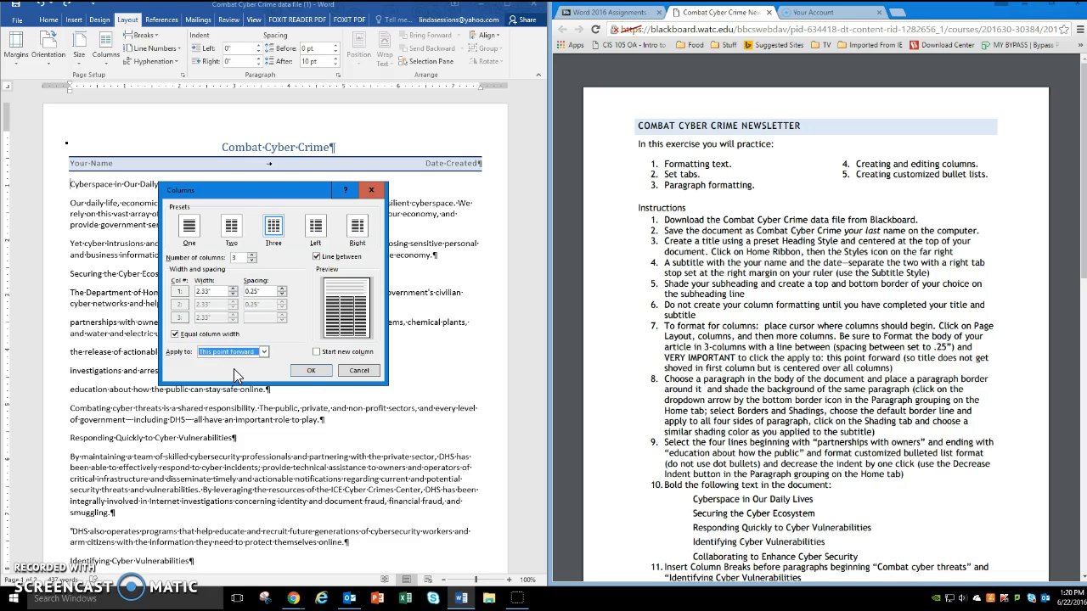
click(313, 370)
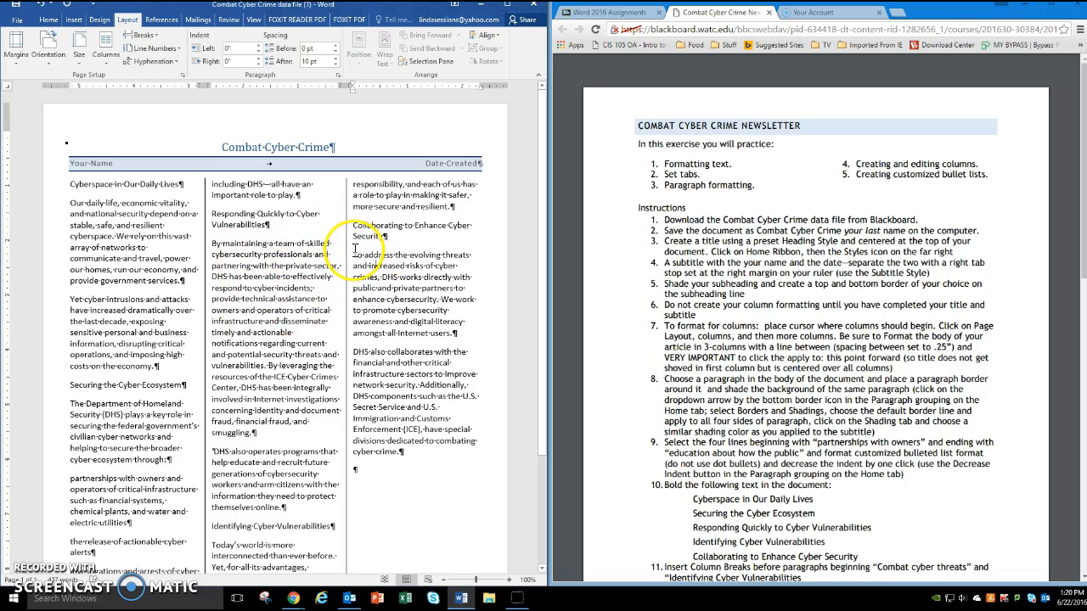
- Put a 1 ½ pt box border around the paragraph beginning "To address the evolving threats" and shade it light blue
drag(355, 253, 422, 325)
click(400, 301)
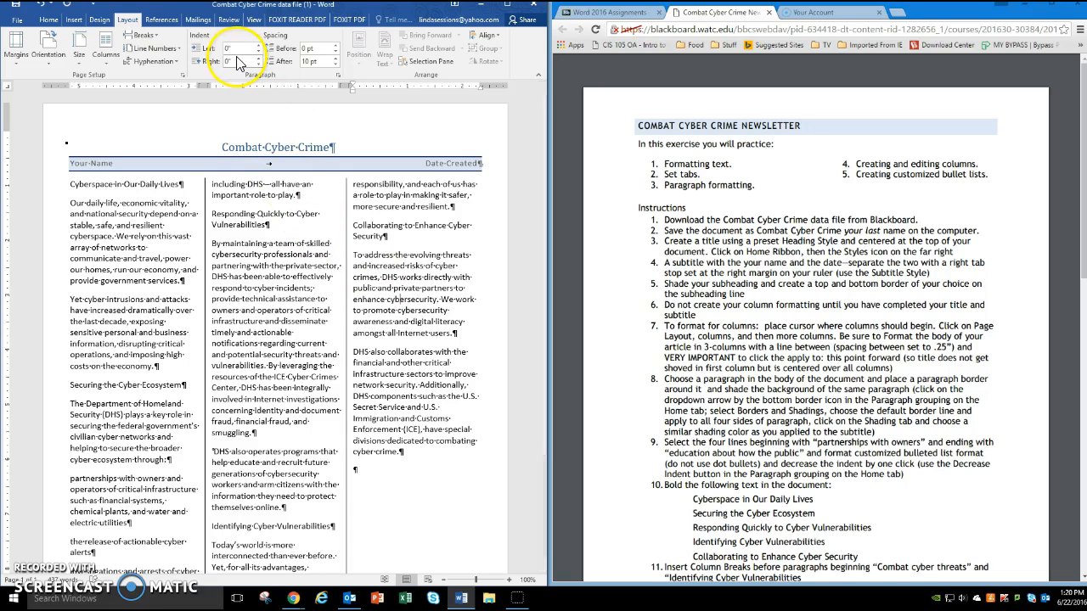
click(49, 18)
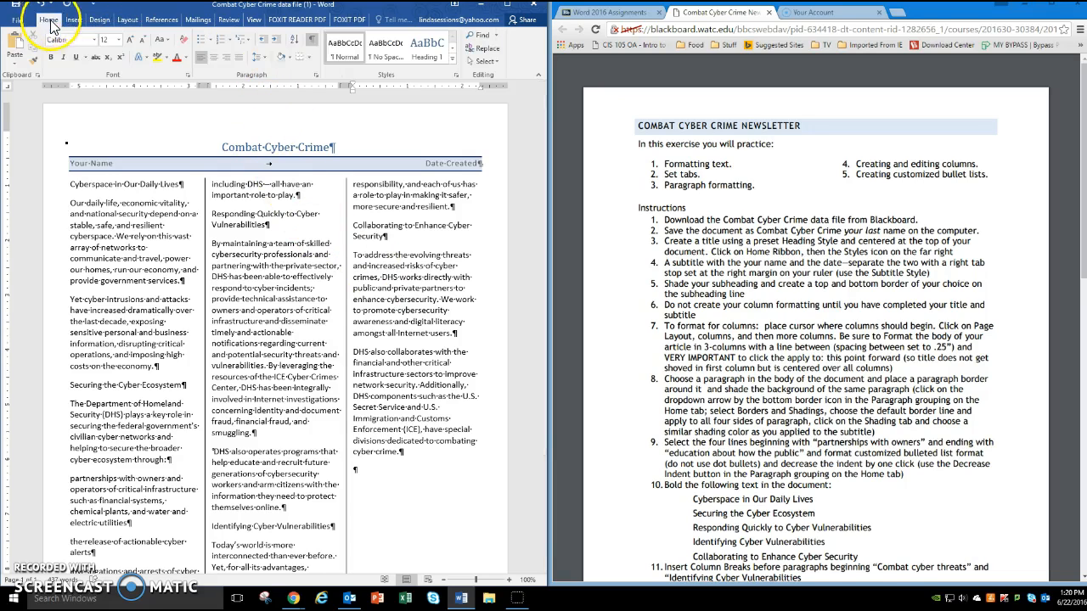
click(308, 58)
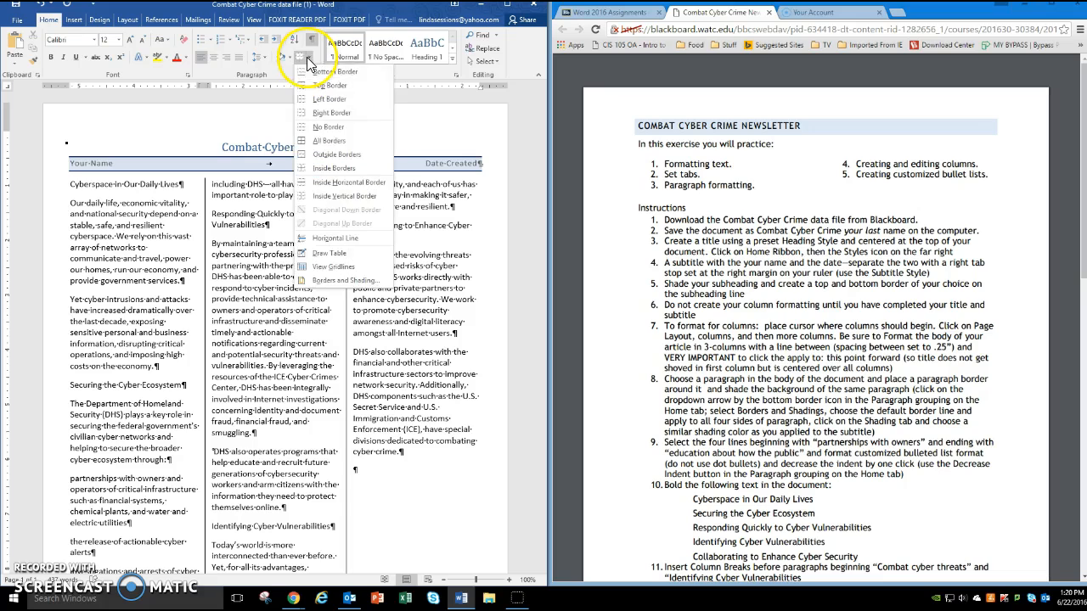
click(323, 280)
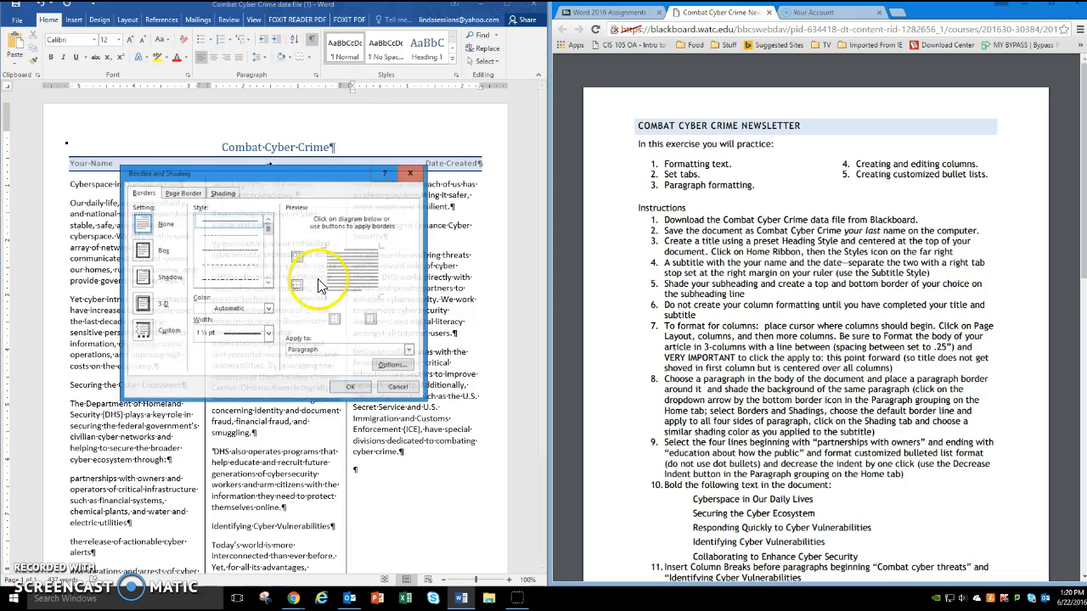
click(142, 251)
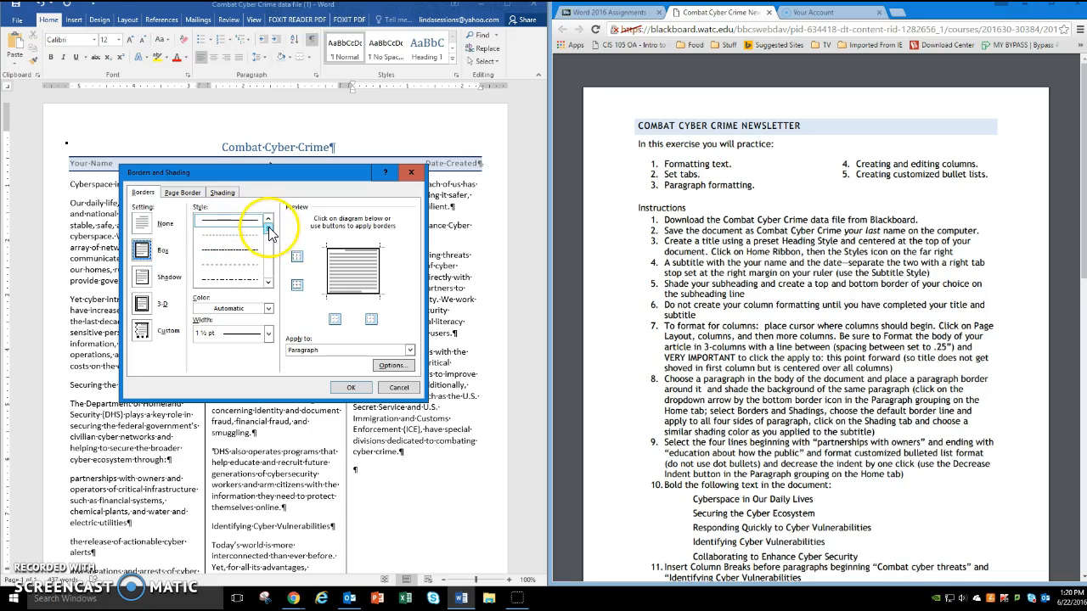
click(268, 333)
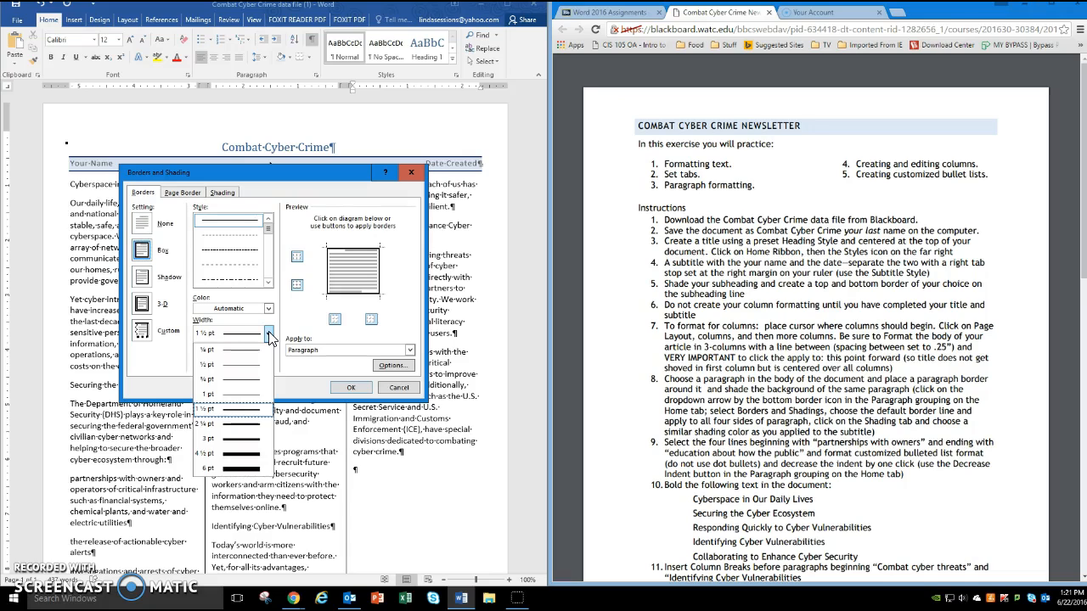
click(255, 409)
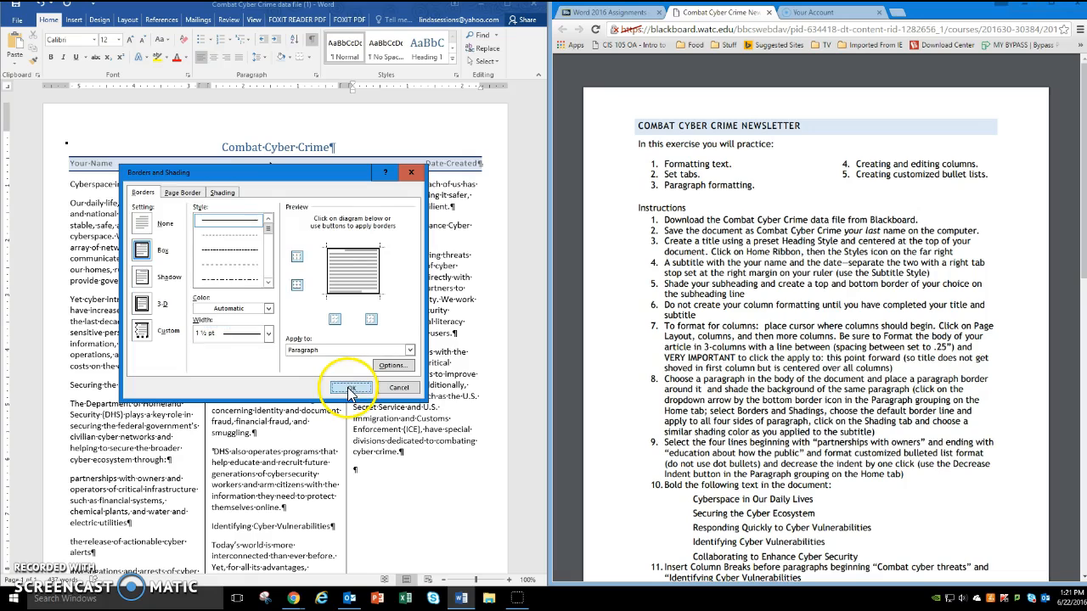
click(351, 389)
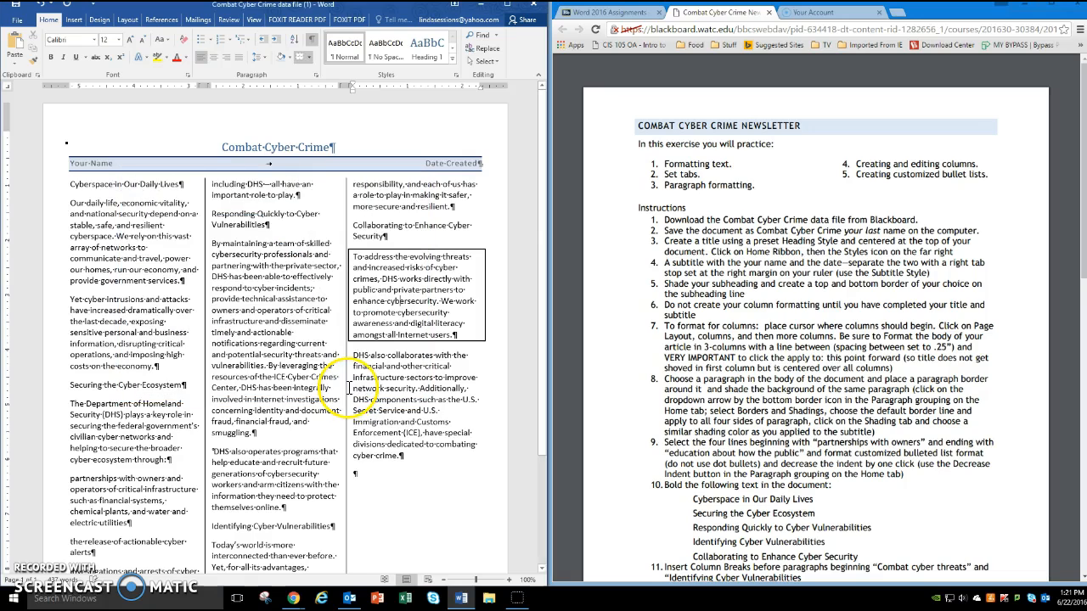
click(290, 57)
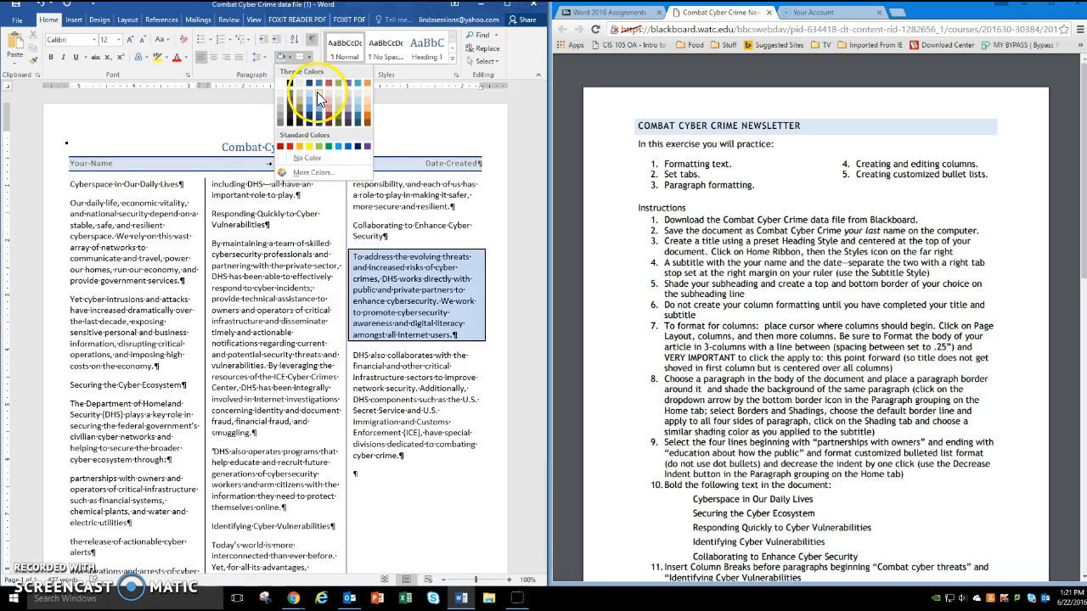
click(319, 97)
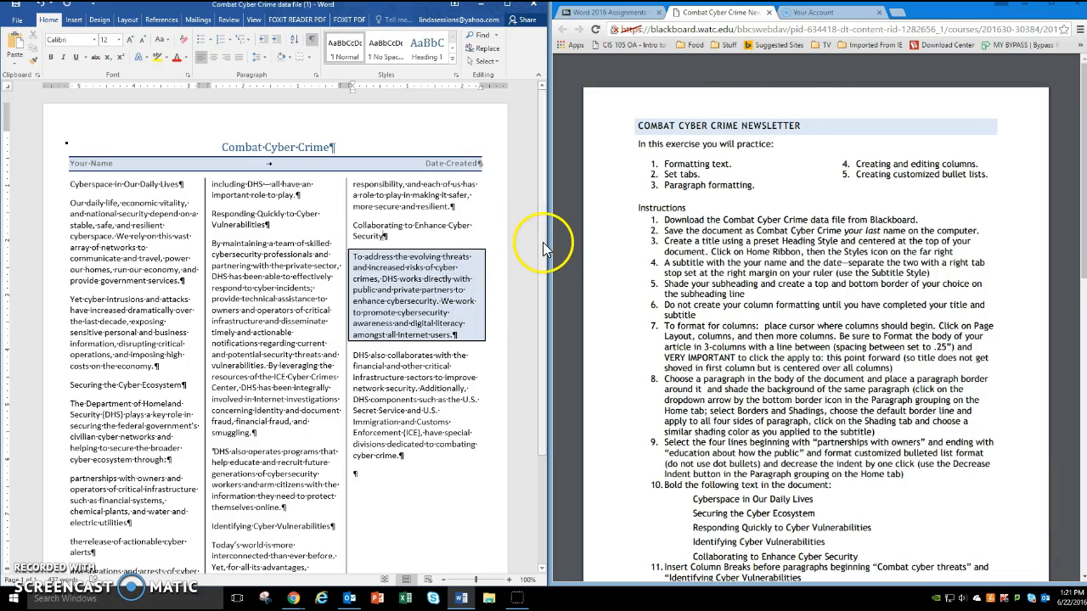
- Format the four lines from "partnerships with owners" to "education about how the public" as an arrowhead bulleted list and decrease its indent once
scroll(544, 254, down, 1)
drag(545, 268, 568, 316)
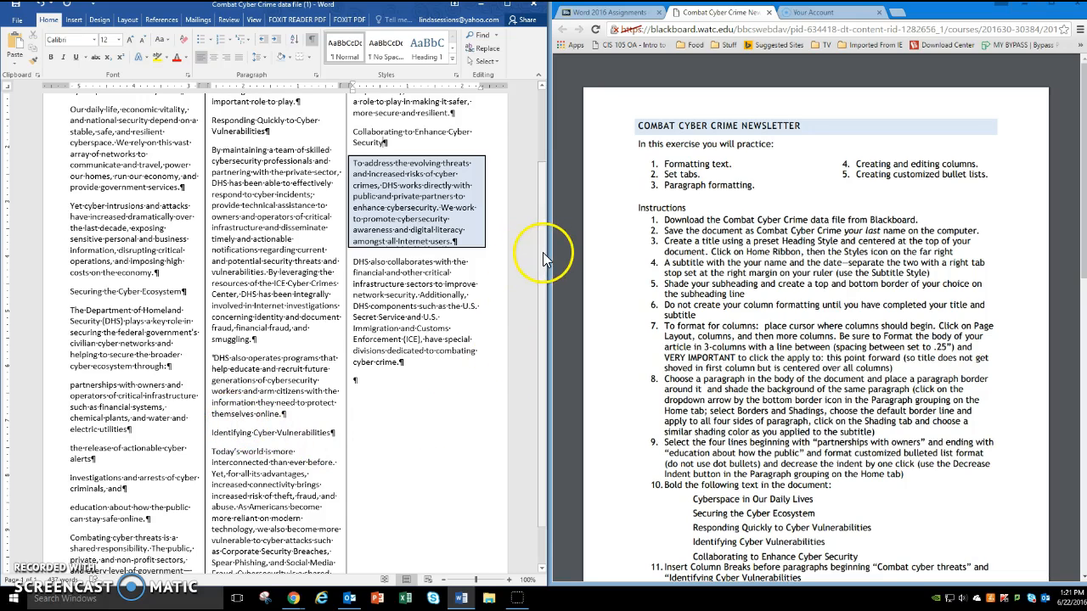
drag(541, 253, 552, 276)
click(246, 293)
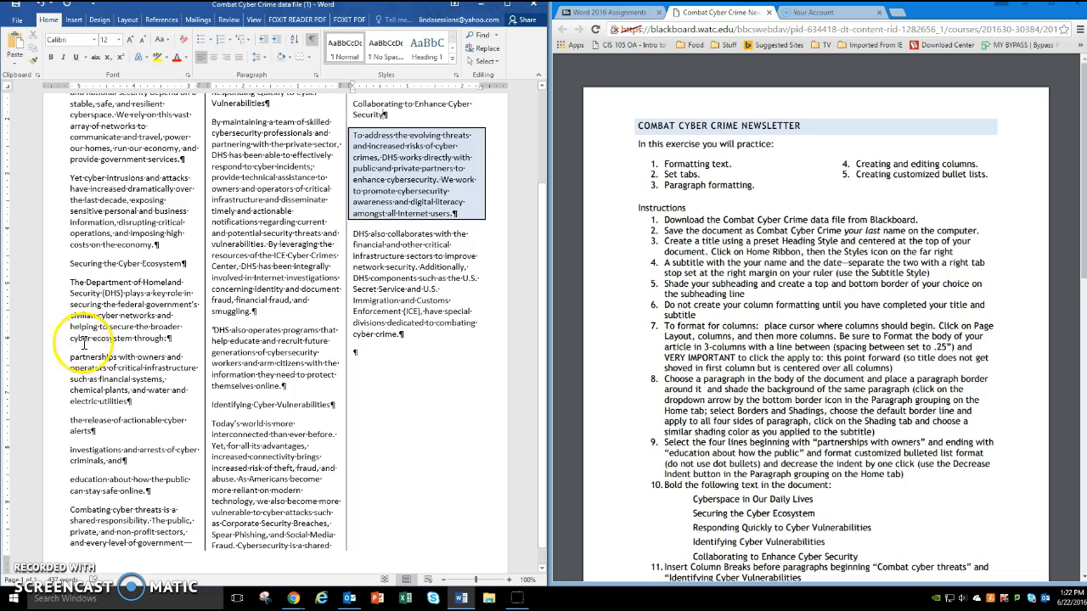
drag(72, 358, 101, 462)
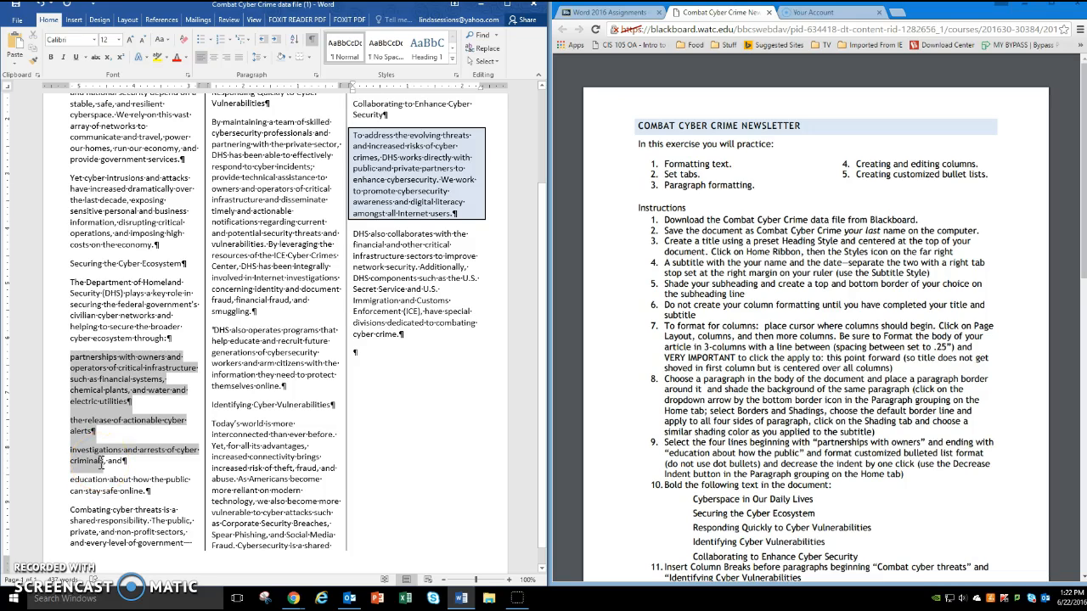
drag(100, 462, 150, 492)
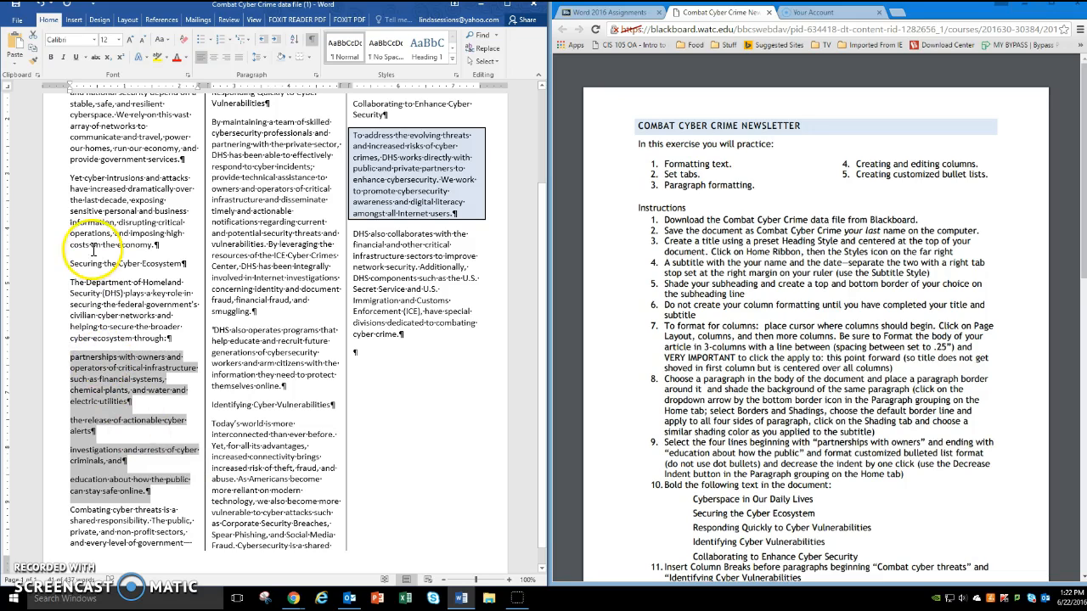
click(211, 40)
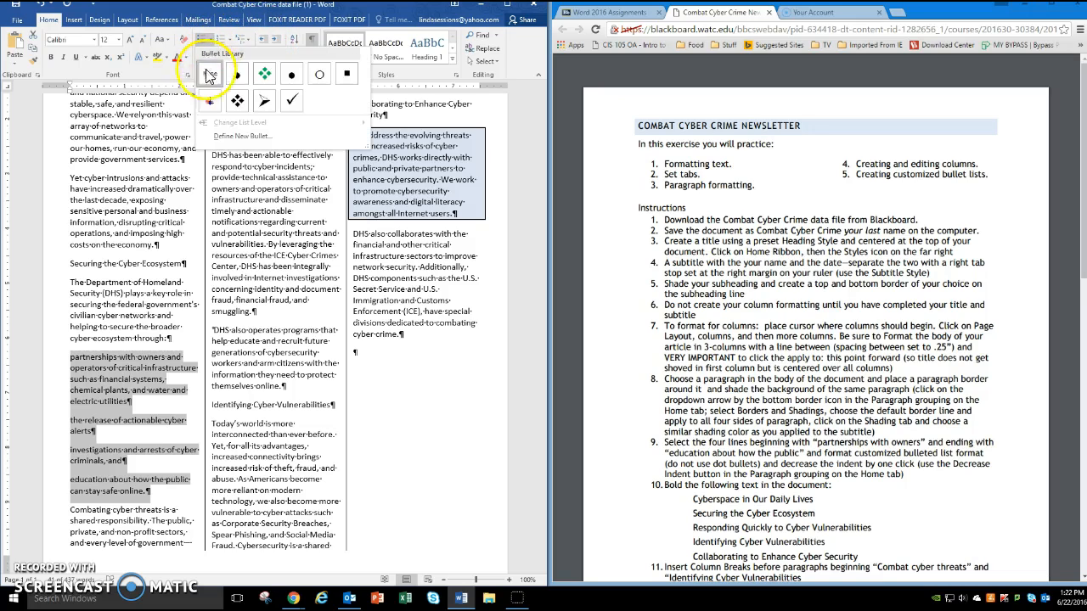
click(266, 102)
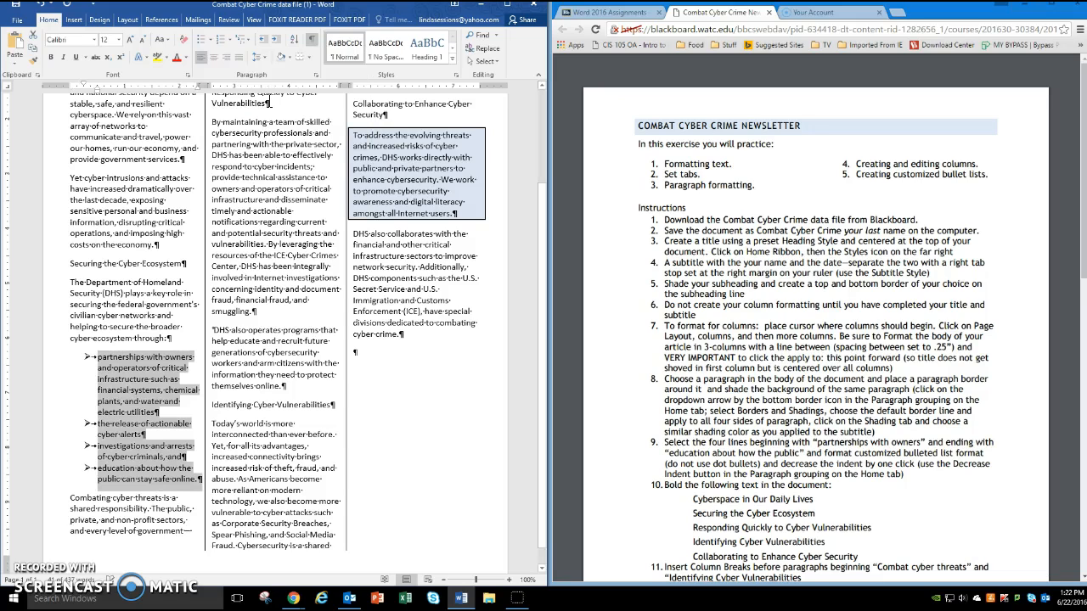
click(265, 49)
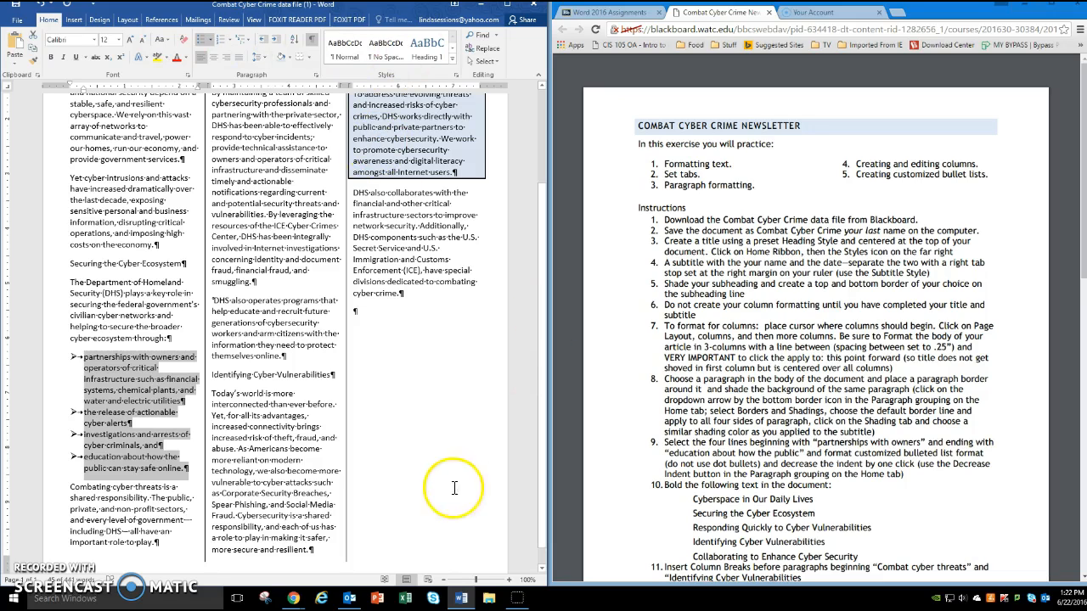
- Bold the headings "Cyberspace in Our Daily Lives", "Securing the Cyber Ecosystem", "Responding Quickly to Cyber Vulnerabilities", "Identifying Cyber Vulnerabilities" and "Collaborating to Enhance Cyber Security"
click(442, 581)
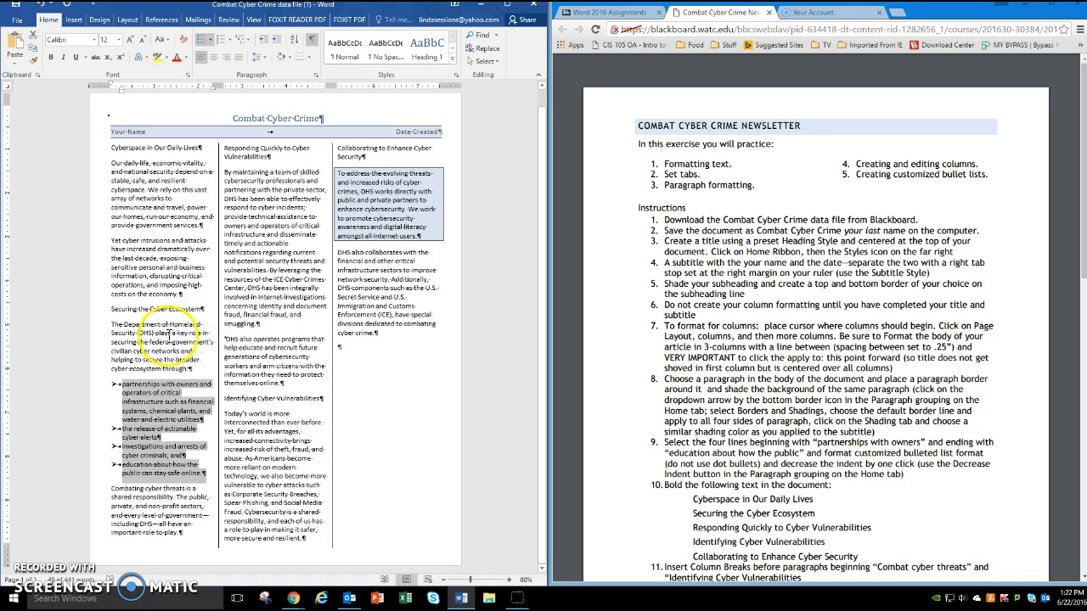
drag(112, 148, 197, 151)
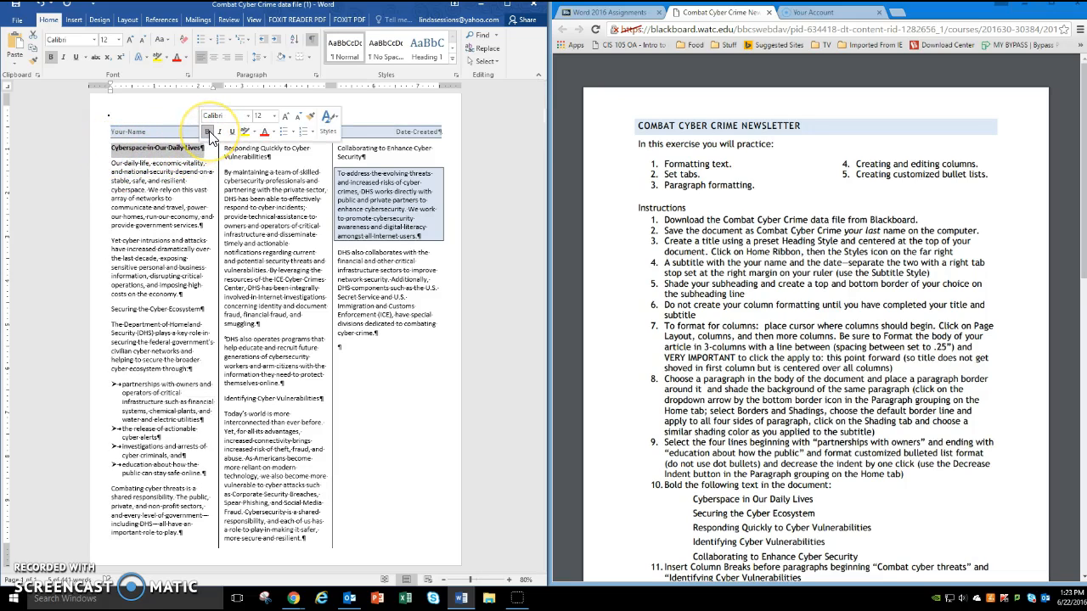
click(207, 132)
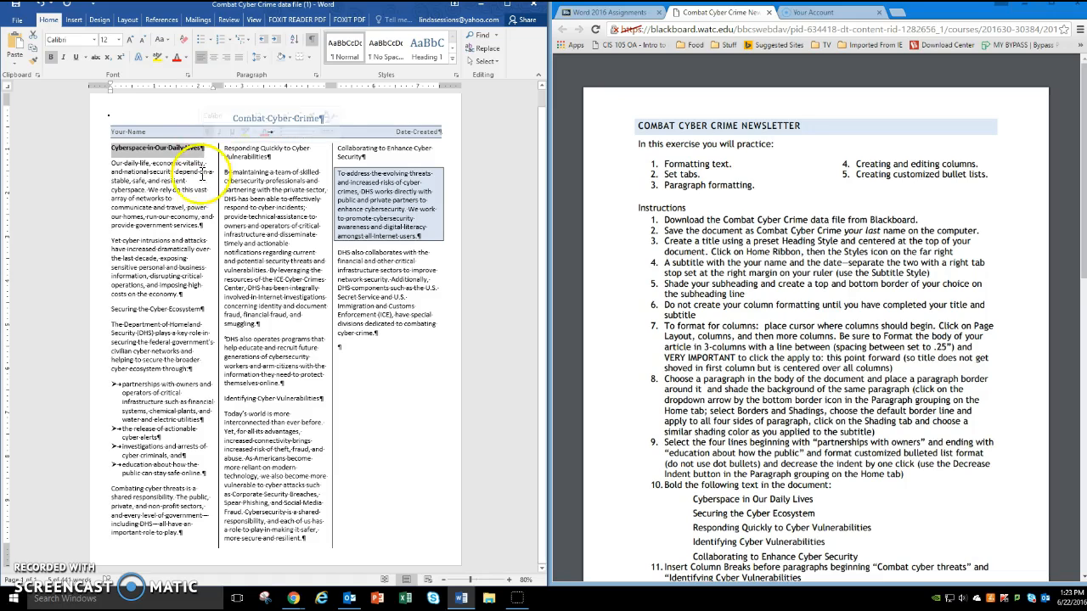
triple_click(111, 309)
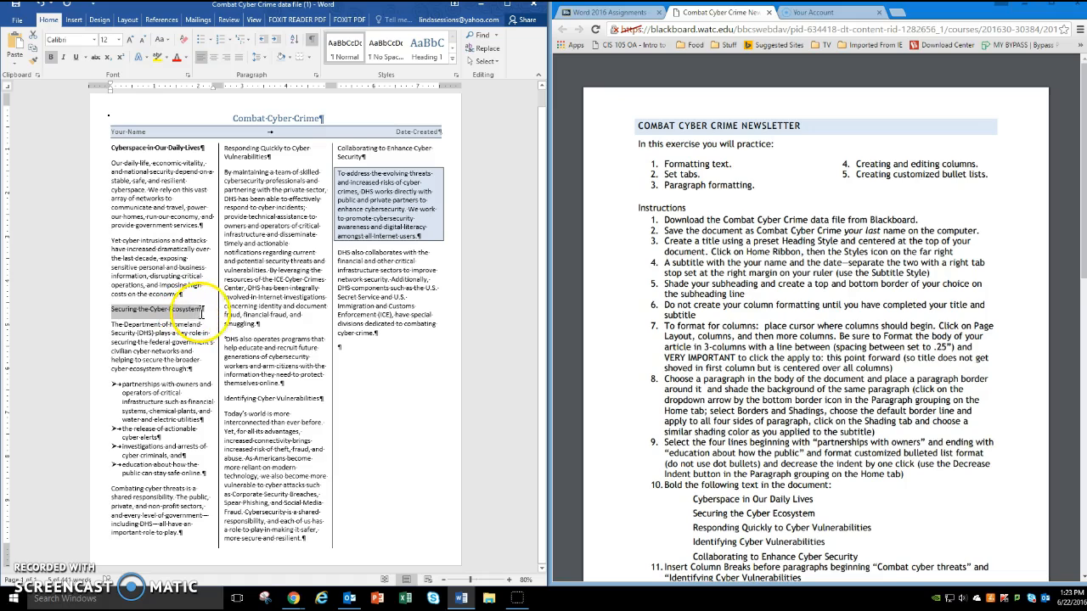
click(211, 293)
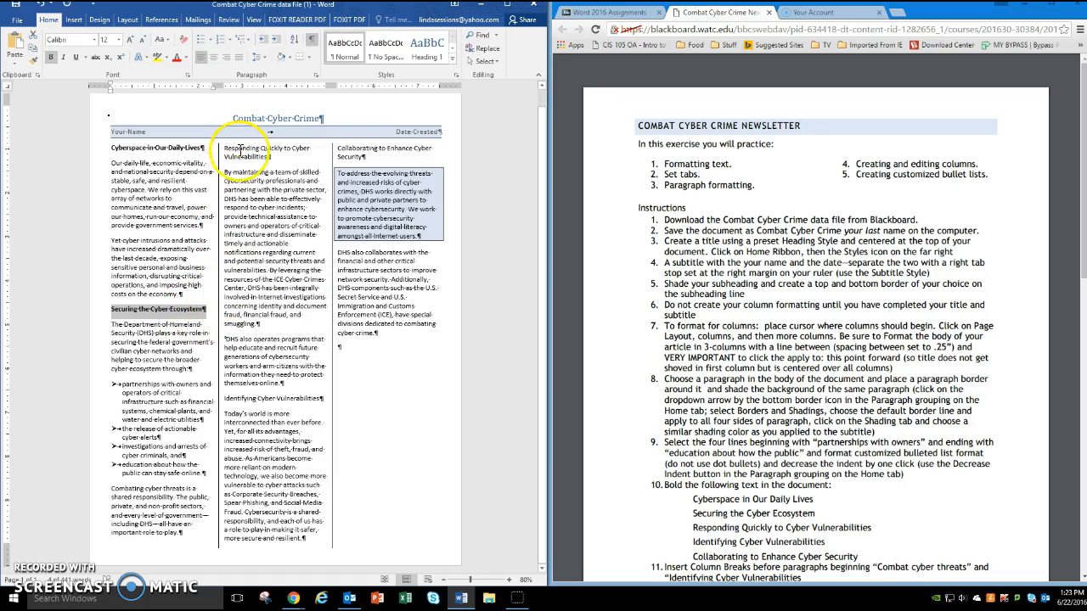
drag(226, 147, 272, 156)
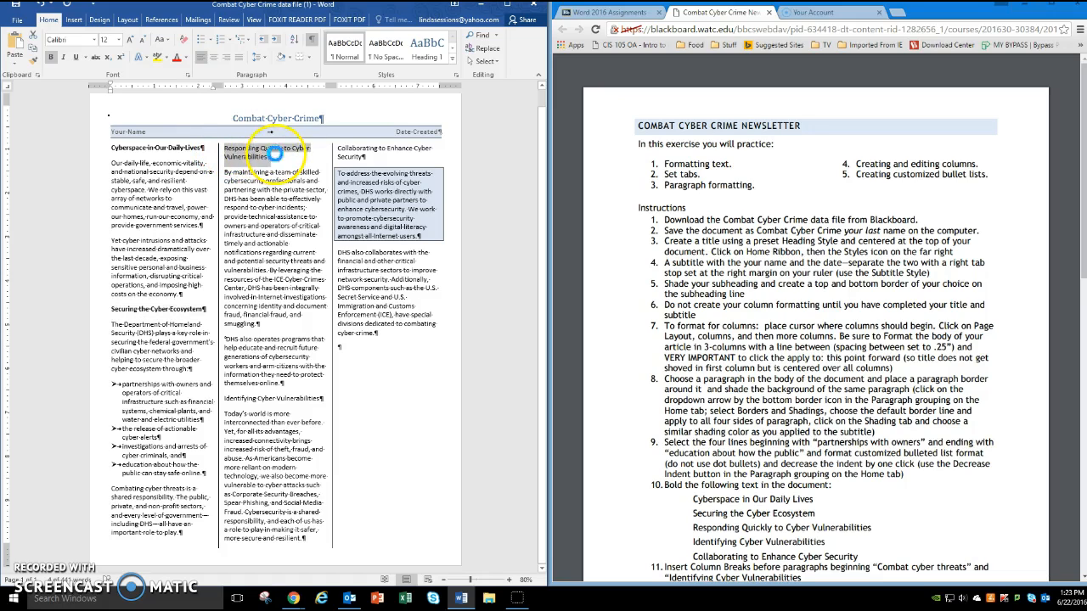
click(282, 136)
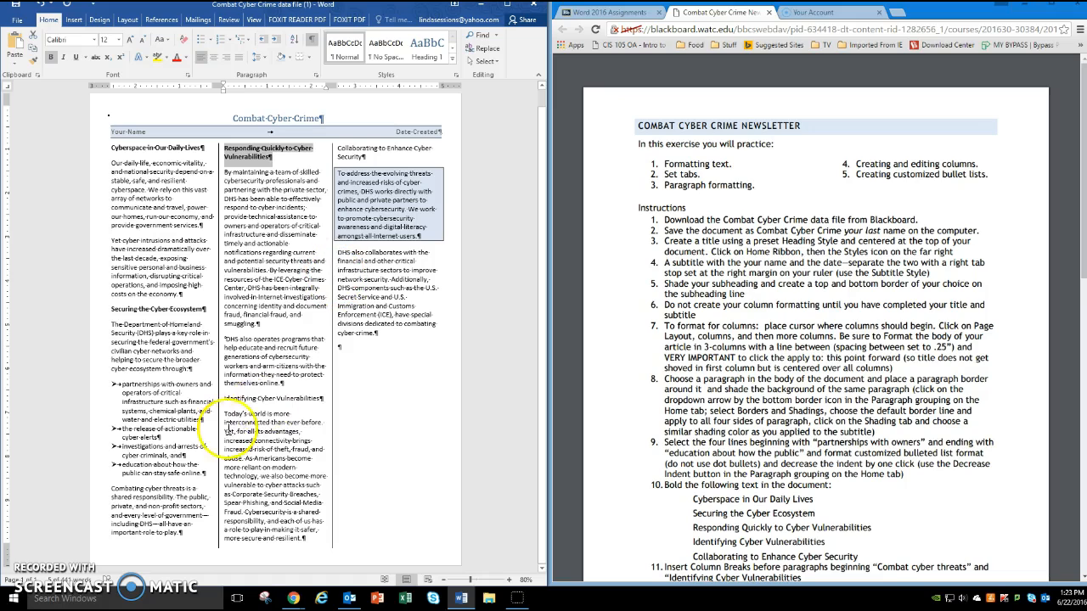
drag(227, 399, 312, 400)
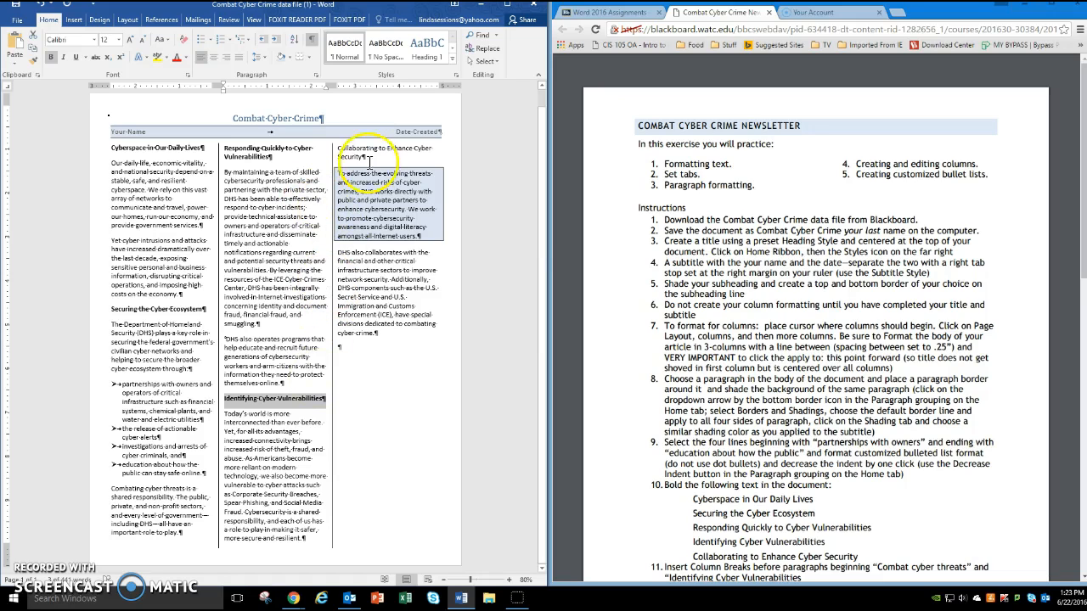
drag(337, 149, 367, 158)
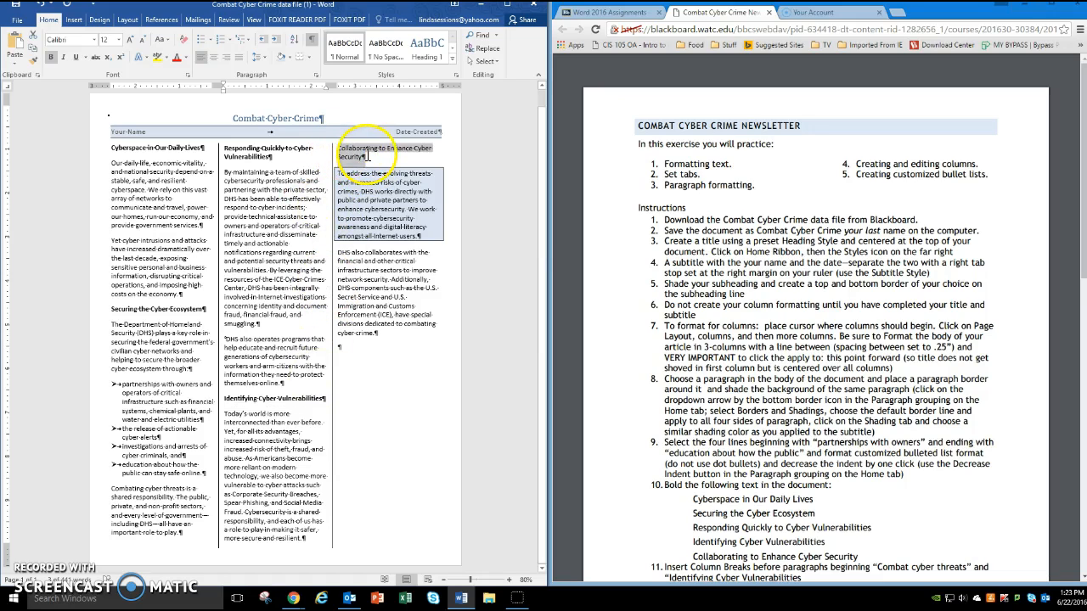
click(374, 136)
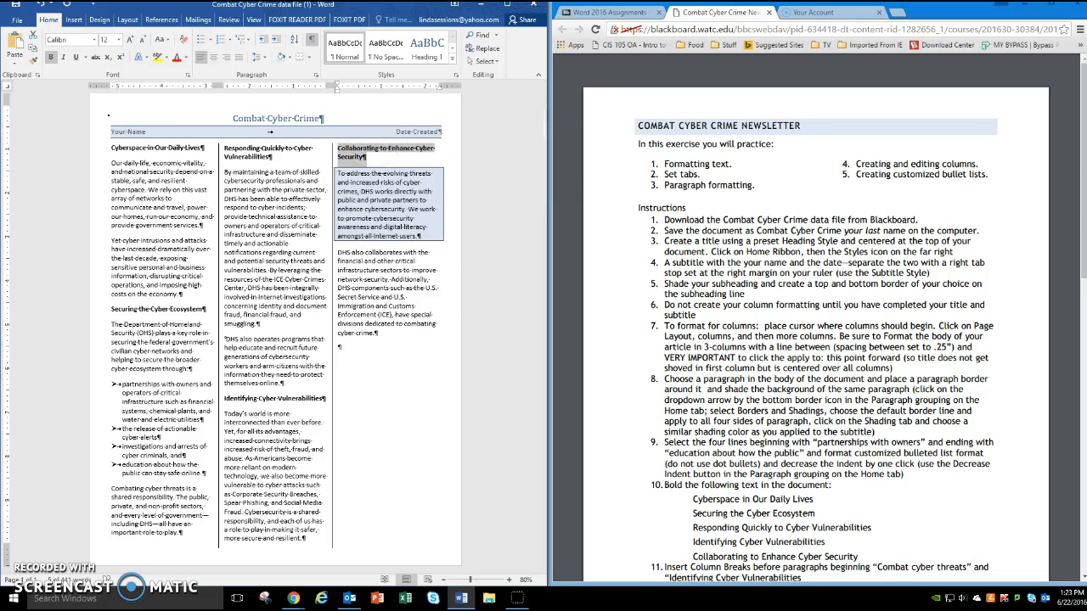
- Insert a column break before the paragraph beginning "Combating cyber threats is a shared responsibility"
drag(1085, 165, 1085, 212)
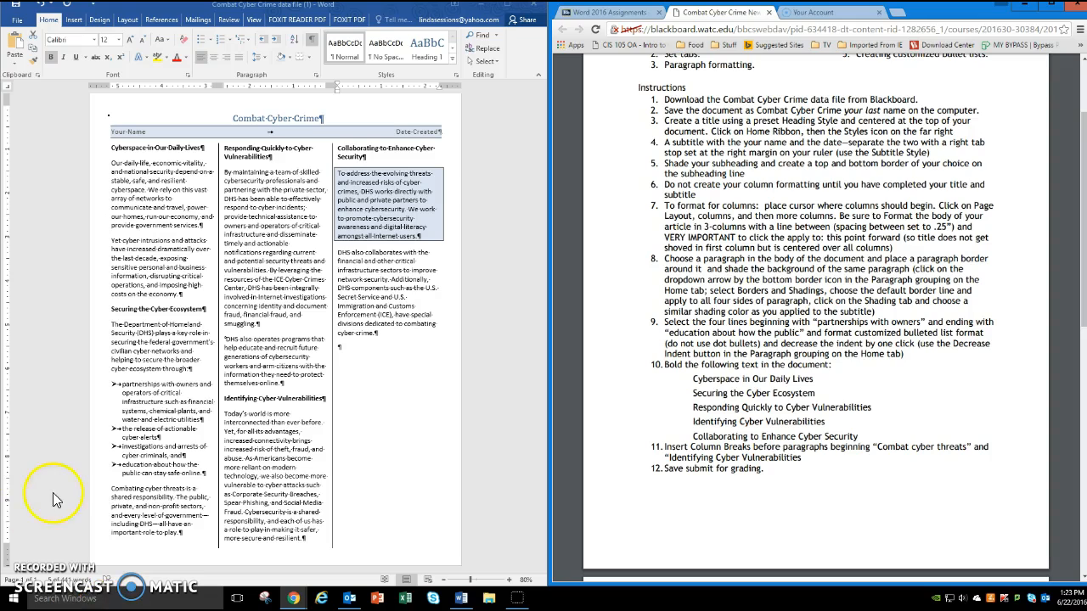
click(111, 490)
click(185, 532)
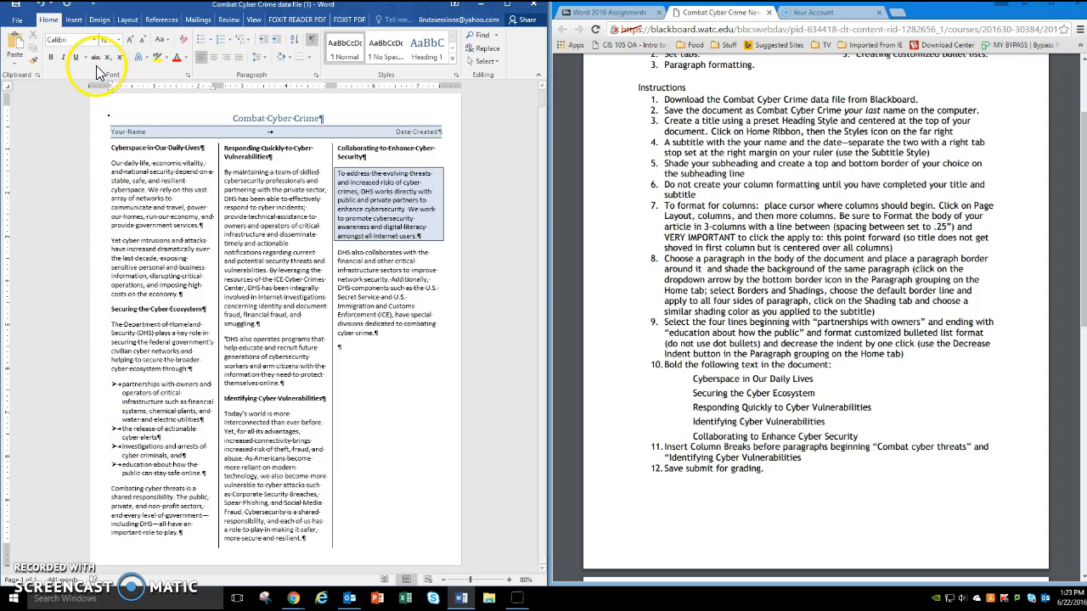
click(127, 20)
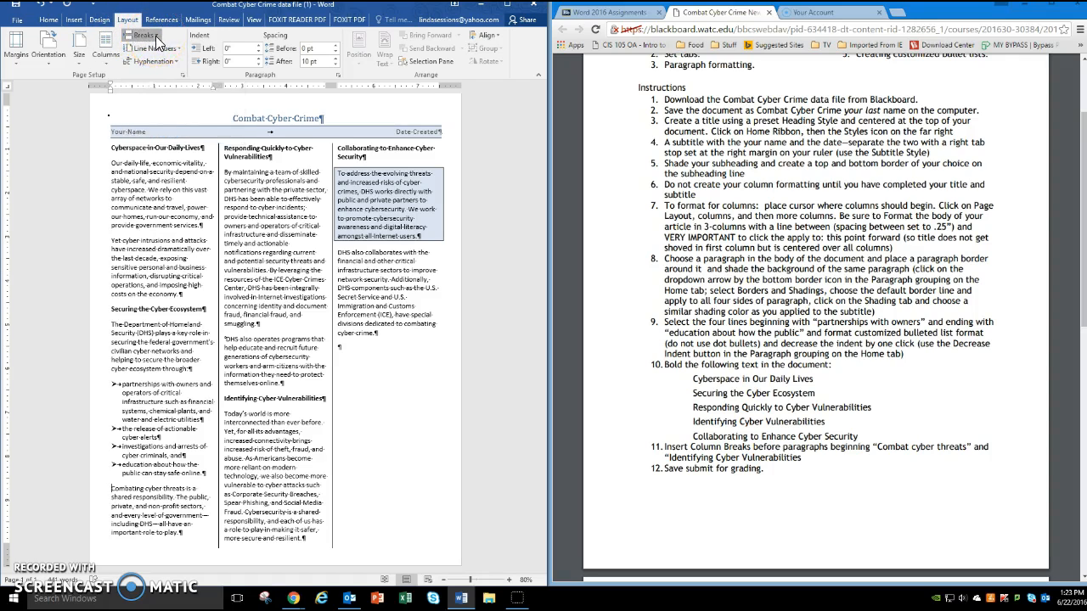
click(156, 36)
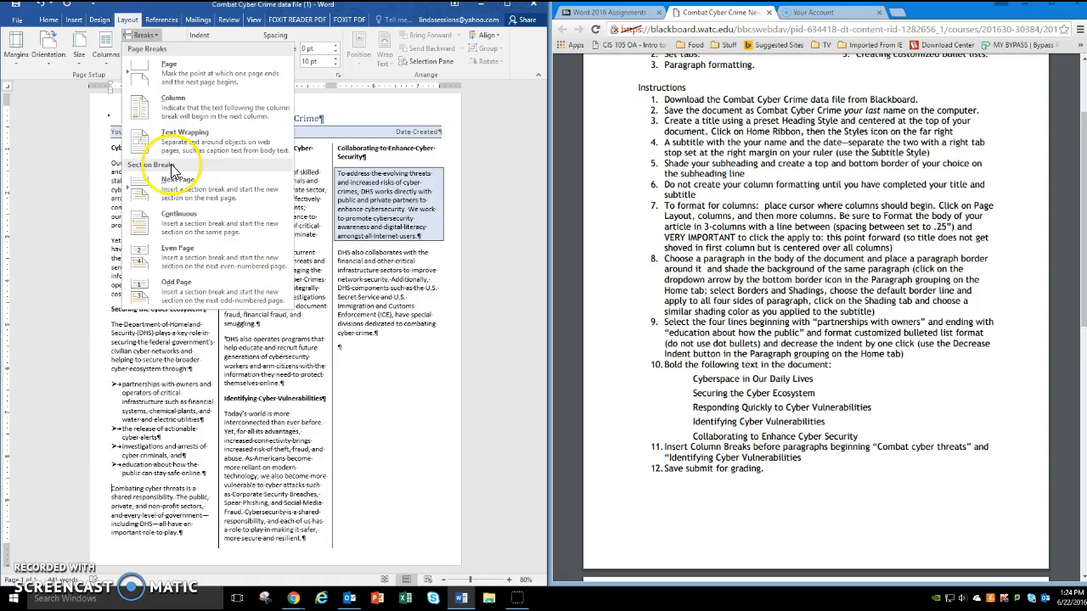
click(172, 108)
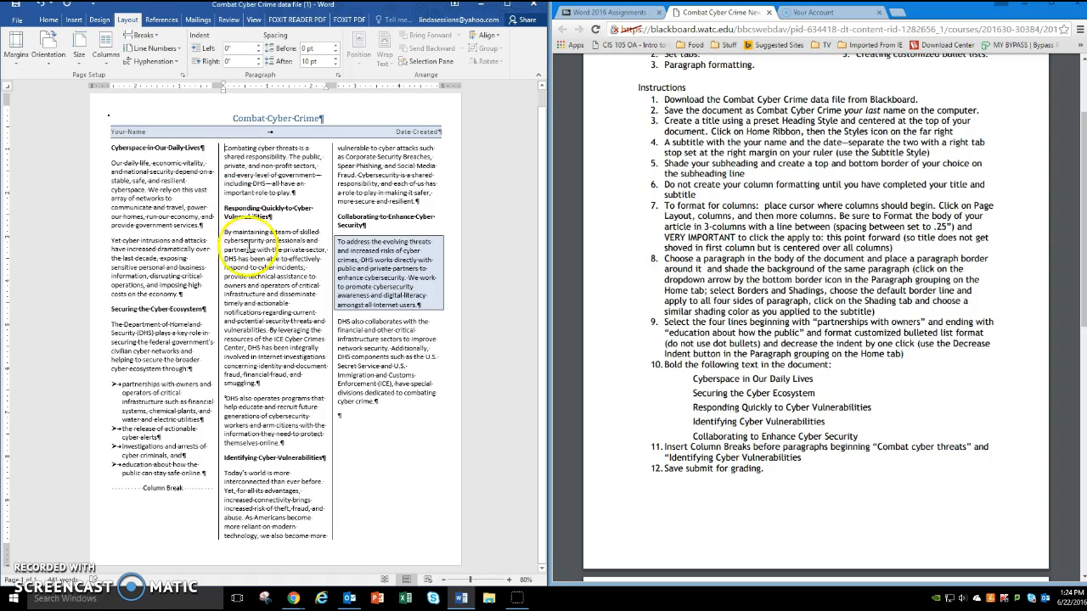
- Insert a column break before the heading "Identifying Cyber Vulnerabilities"
click(244, 457)
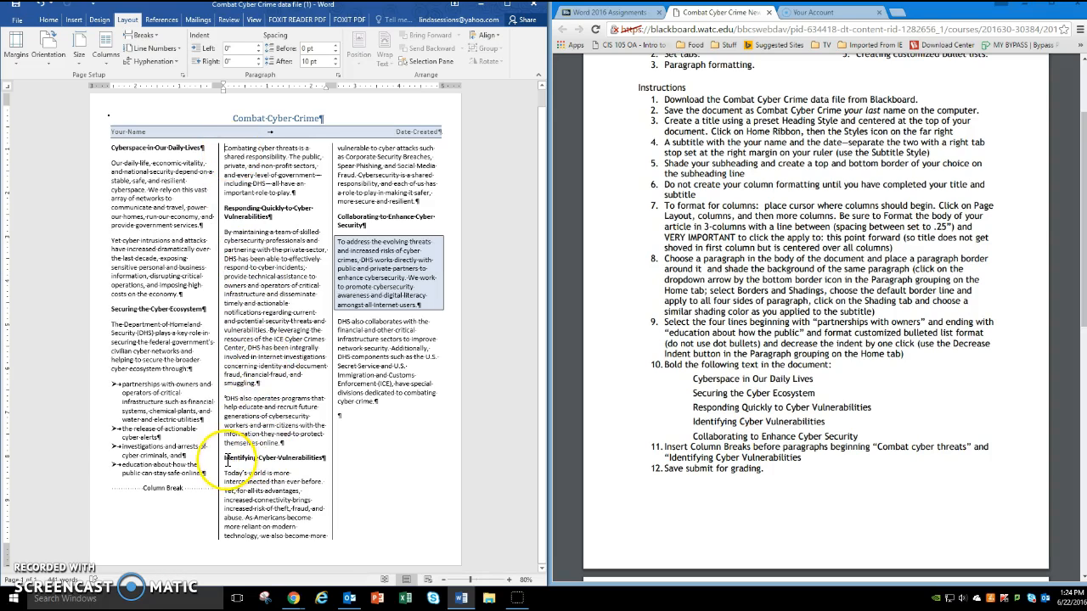
click(225, 458)
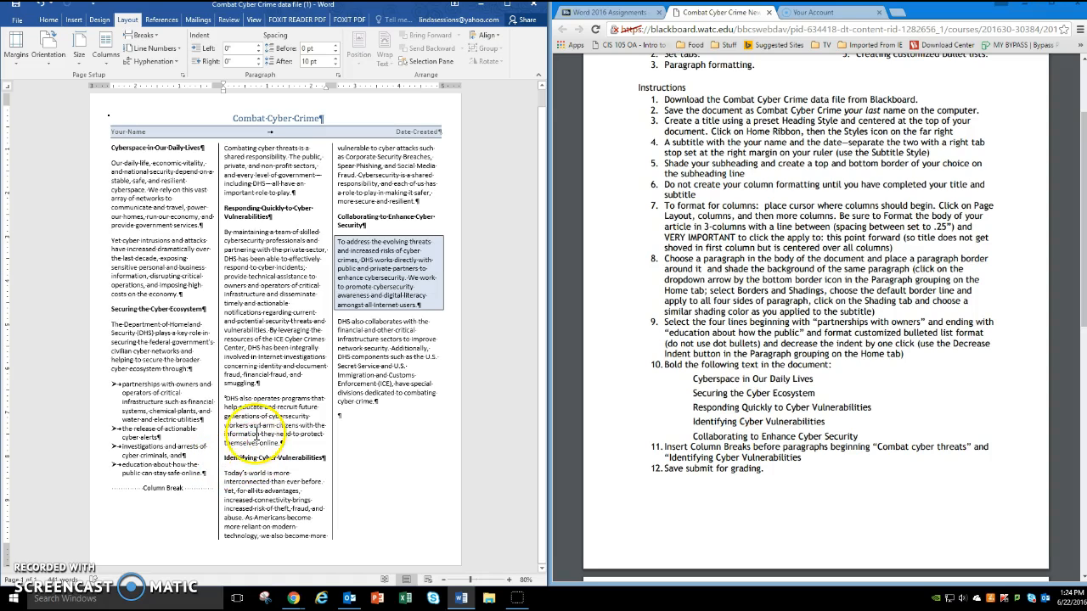
click(153, 38)
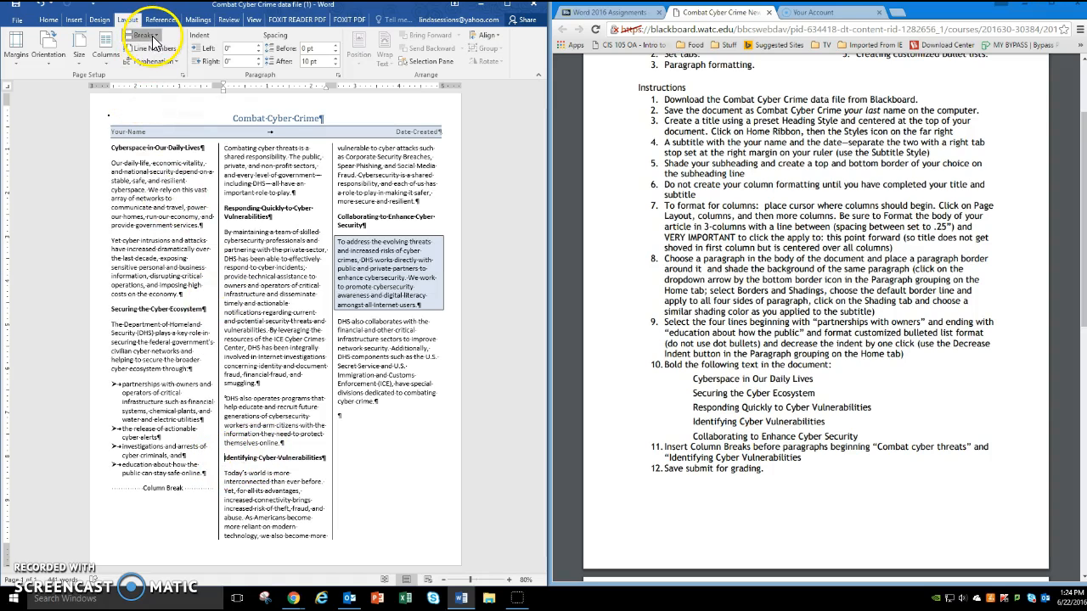
click(165, 119)
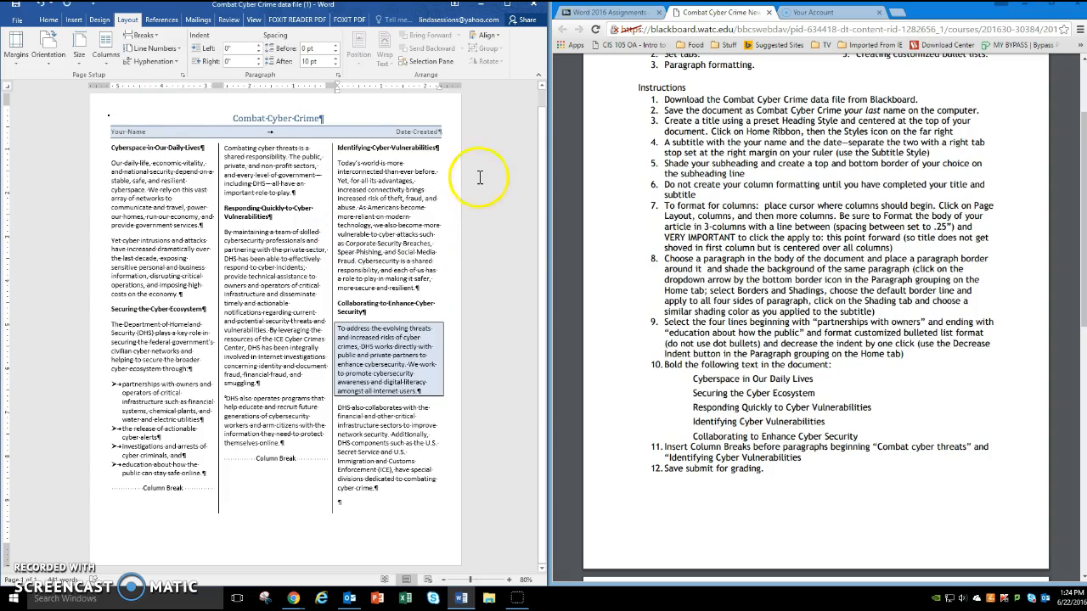
- Hide the paragraph marks and other formatting symbols in the document
click(14, 24)
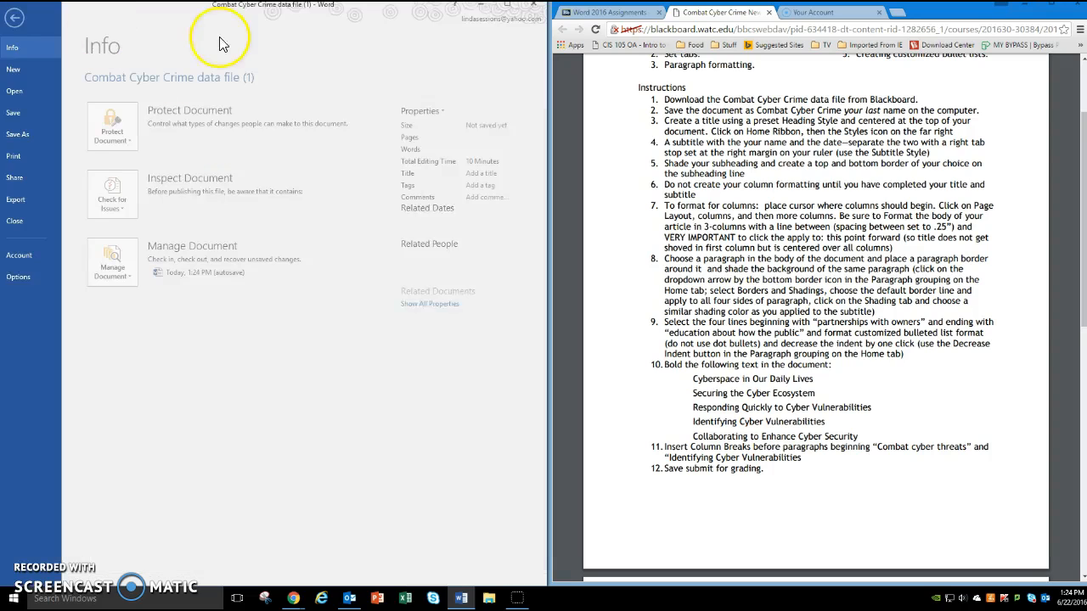
click(28, 22)
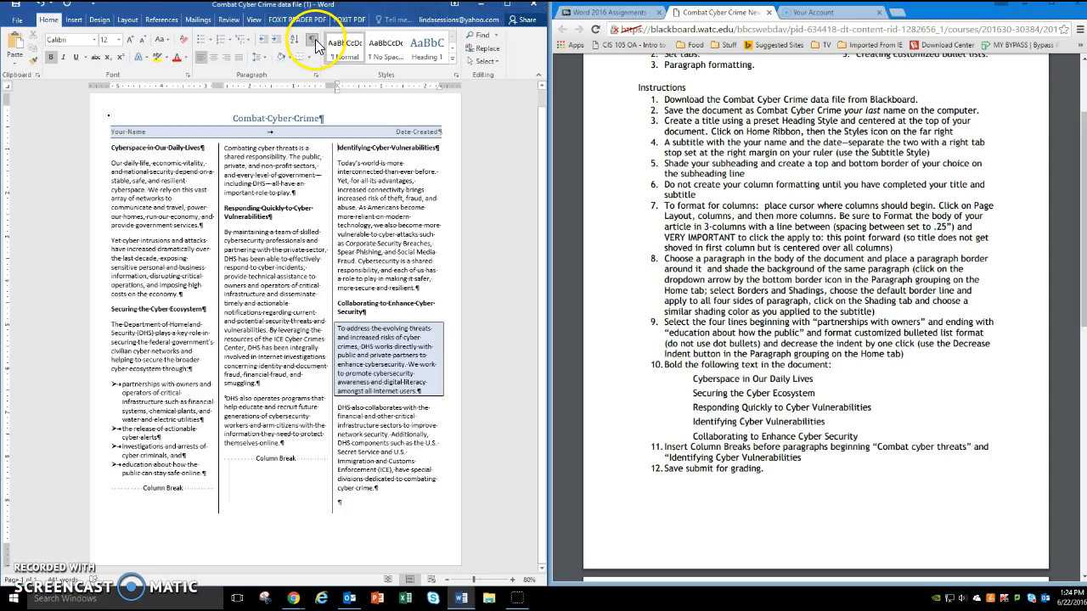
click(312, 39)
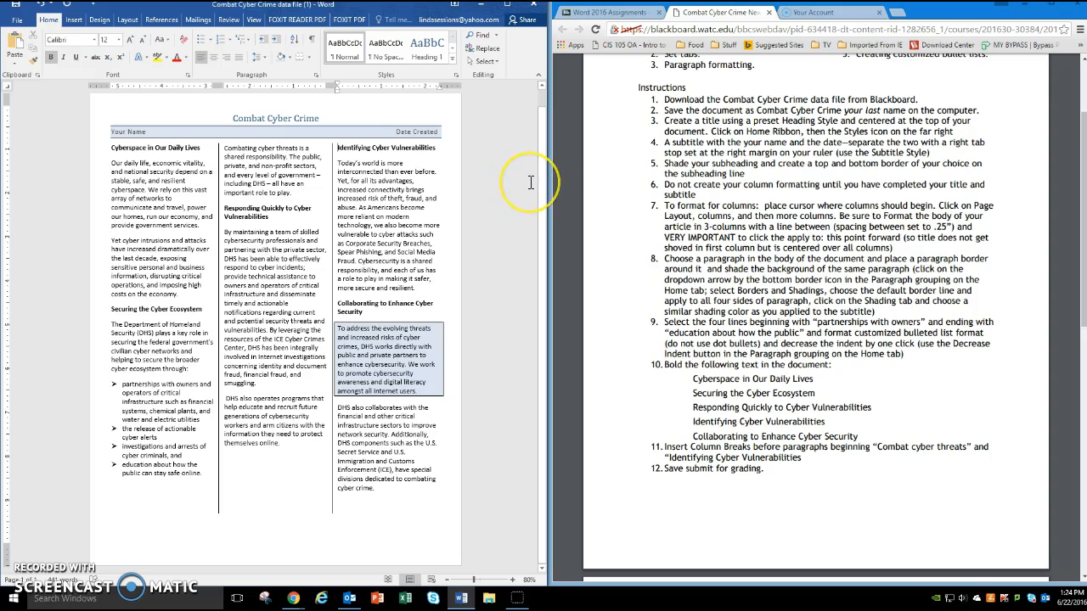